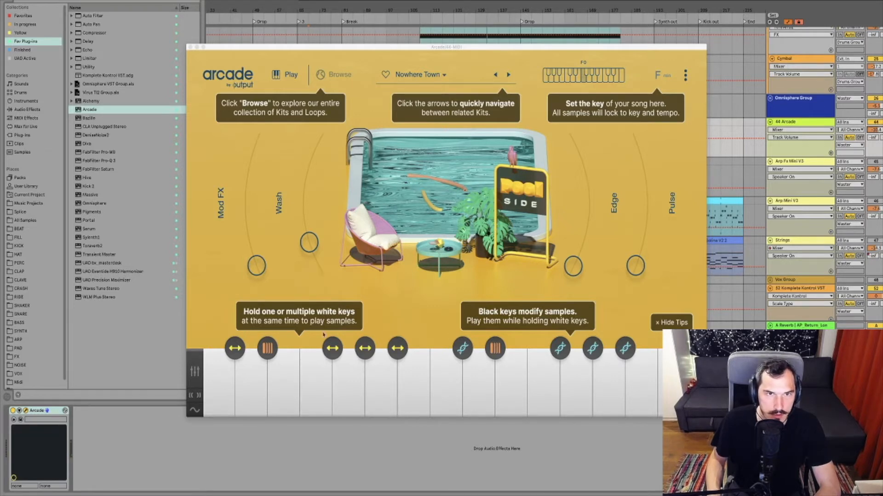
# Step: Browse the Arcade kit library, sort it by Downloaded and load the Ancient Message kit
pyautogui.moveTo(232, 353)
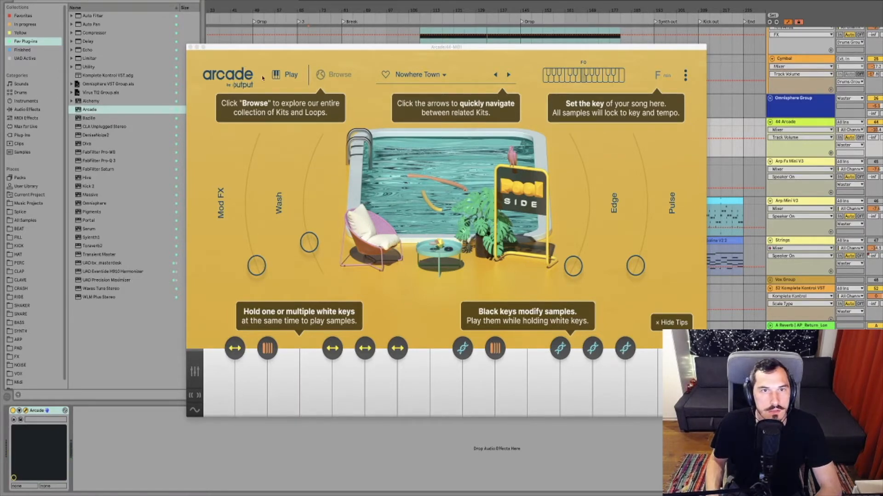
pyautogui.click(290, 76)
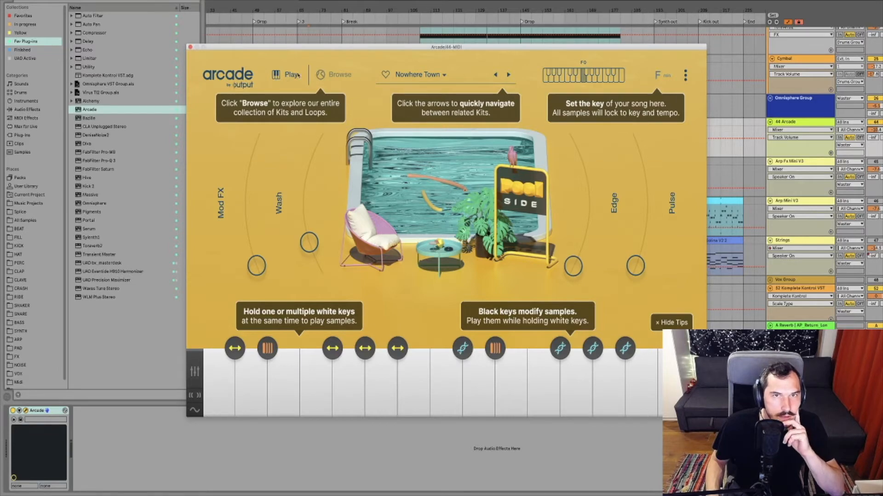
pyautogui.click(334, 75)
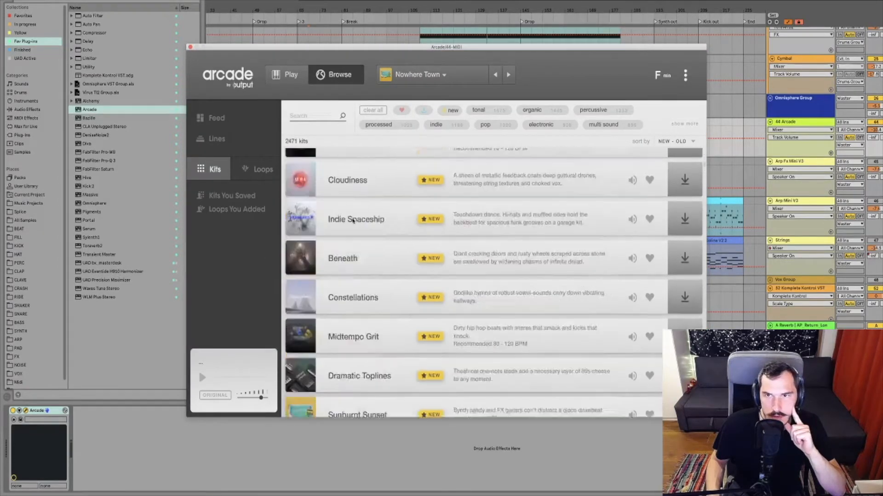
pyautogui.click(693, 142)
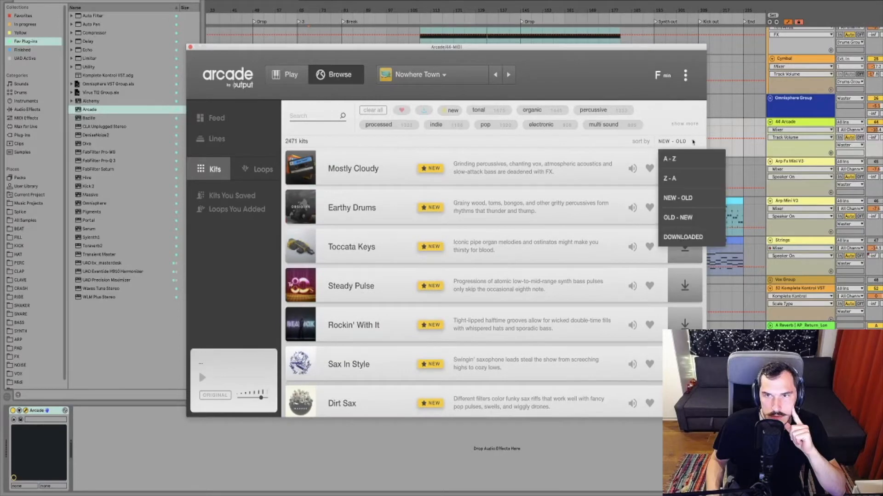
pyautogui.click(683, 237)
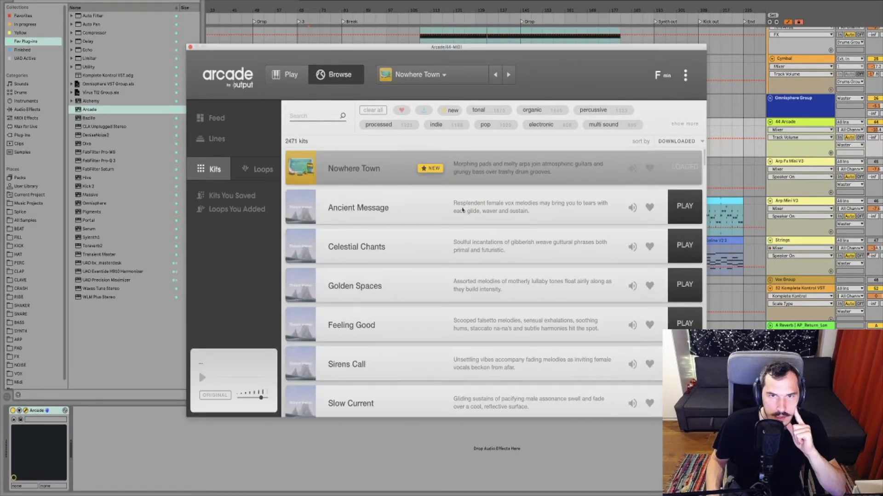
pyautogui.click(685, 207)
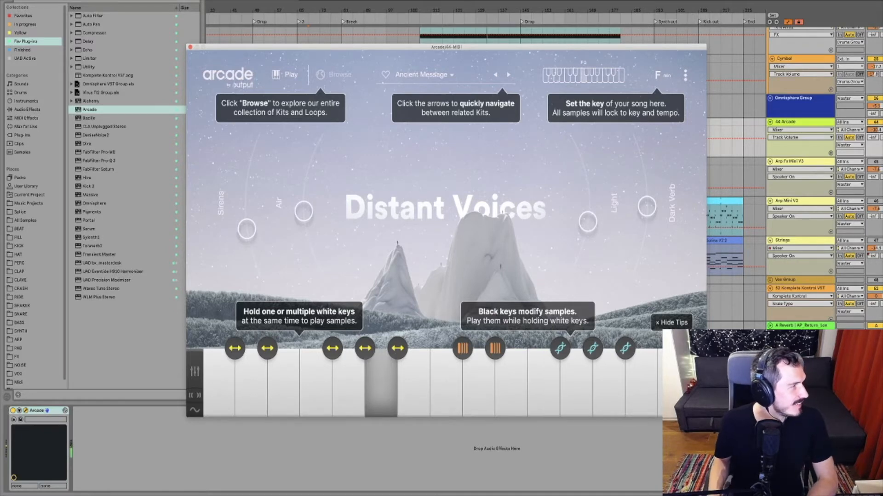
# Step: Audition the related kits one after another, from Celestial Chants through Golden Spaces, Feeling Good, Sirens Call and Slow Current to Come to Peace
pyautogui.press('super+alt+p')
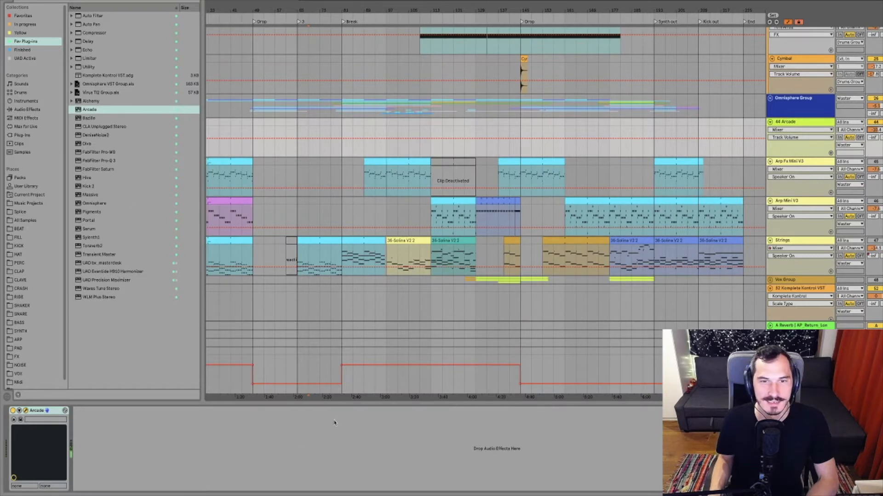
pyautogui.press('super+alt+p')
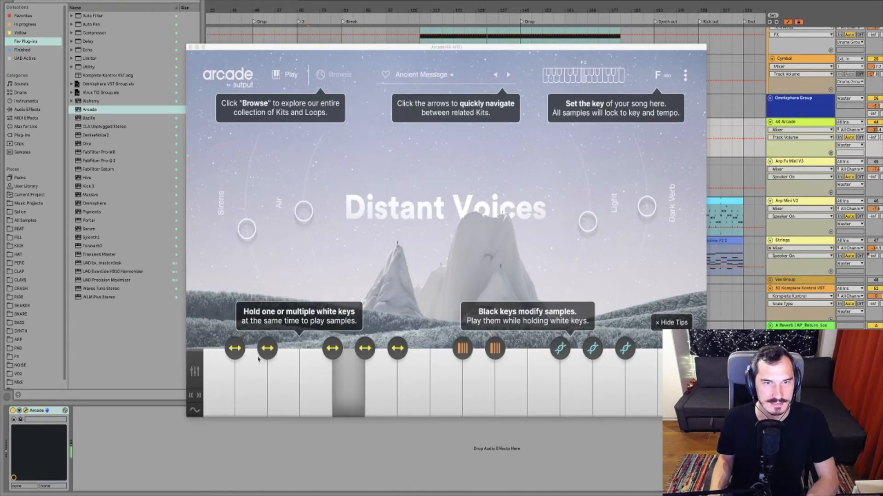
pyautogui.click(509, 75)
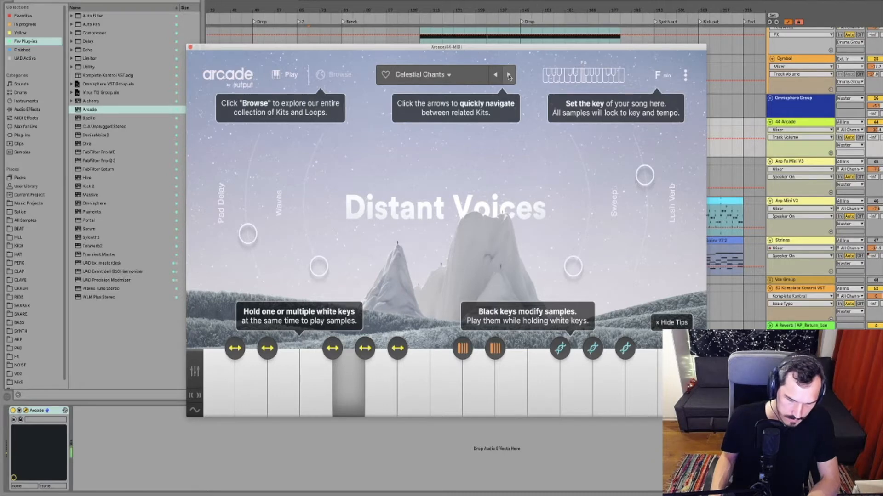
pyautogui.click(508, 75)
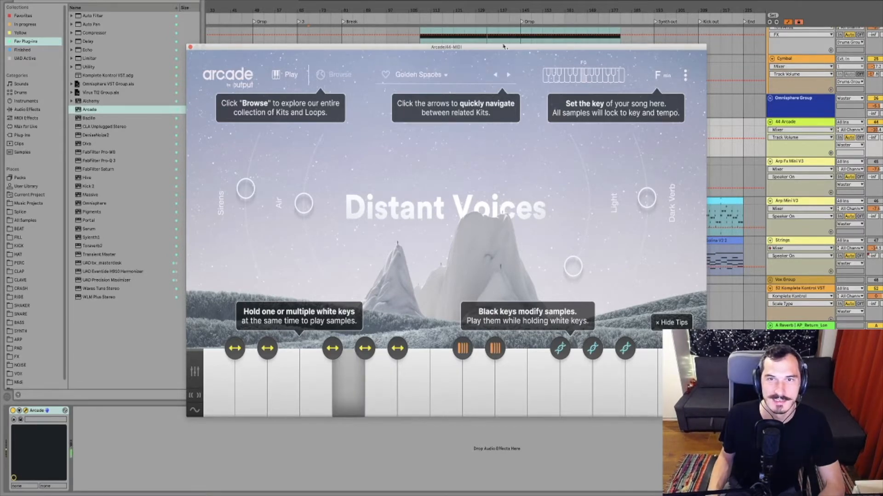
pyautogui.click(508, 75)
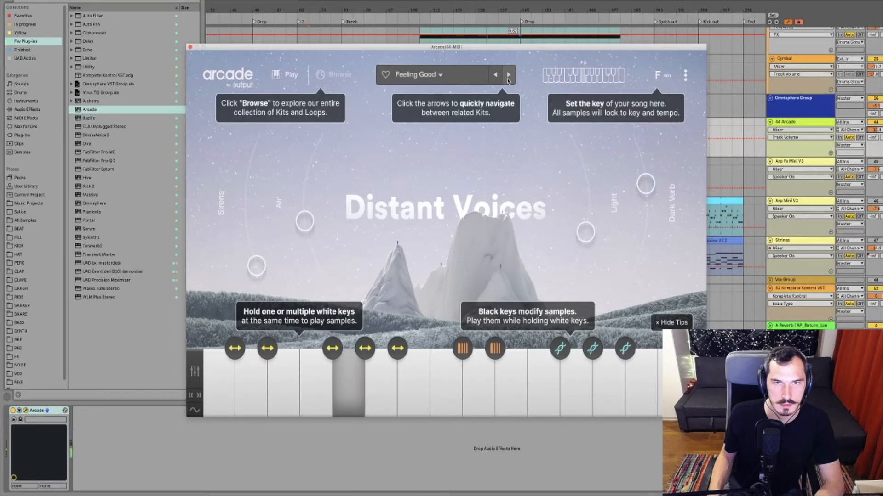
pyautogui.click(508, 76)
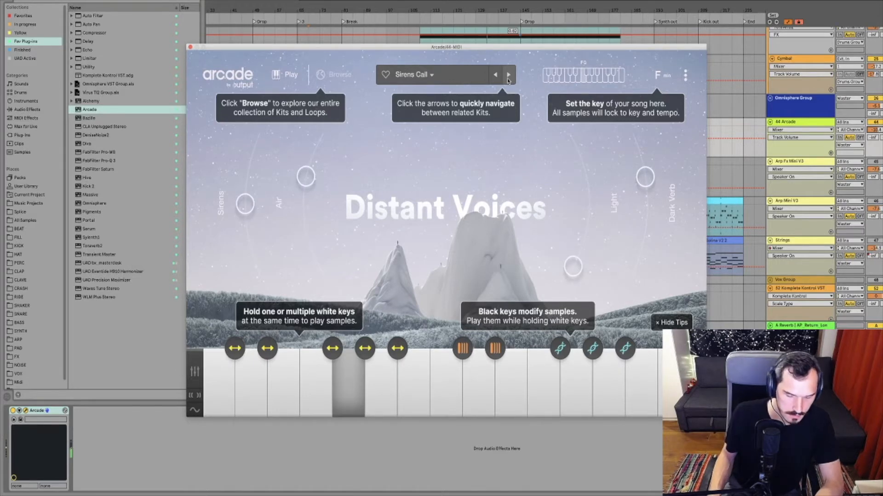
pyautogui.click(507, 75)
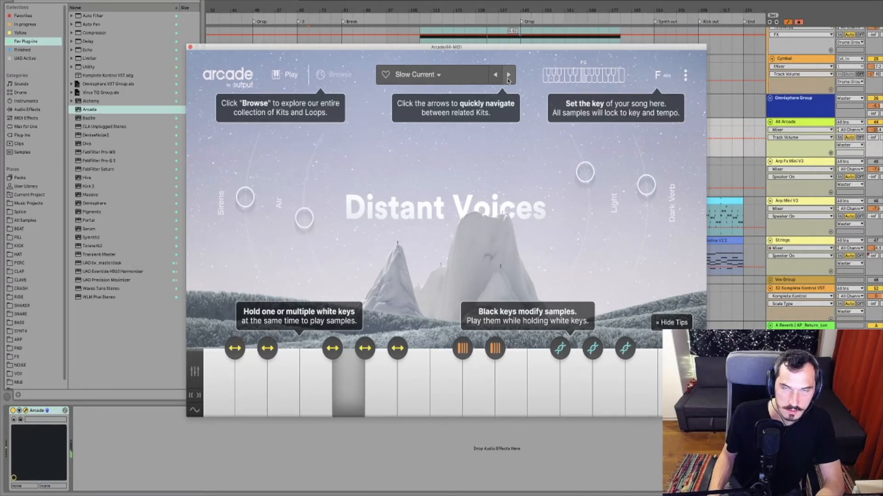
pyautogui.click(508, 76)
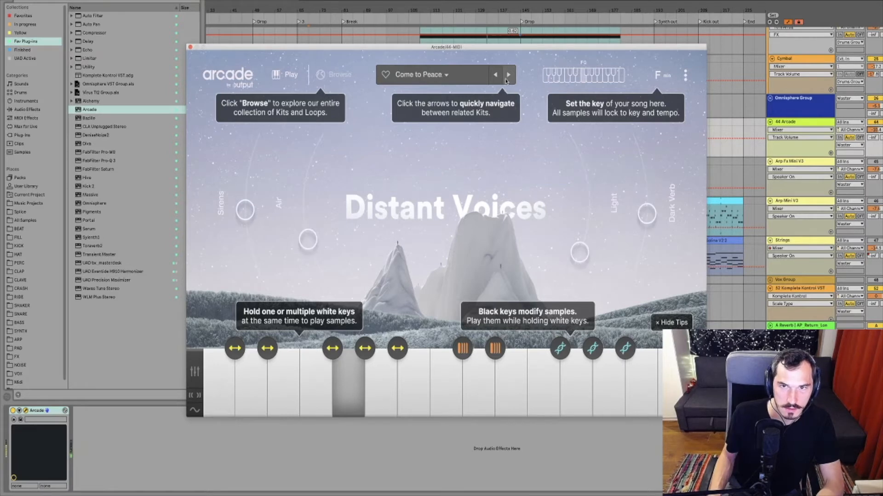
# Step: Find the Grand Geez Bass kit in the kit library, download it and load it for playing
pyautogui.click(324, 75)
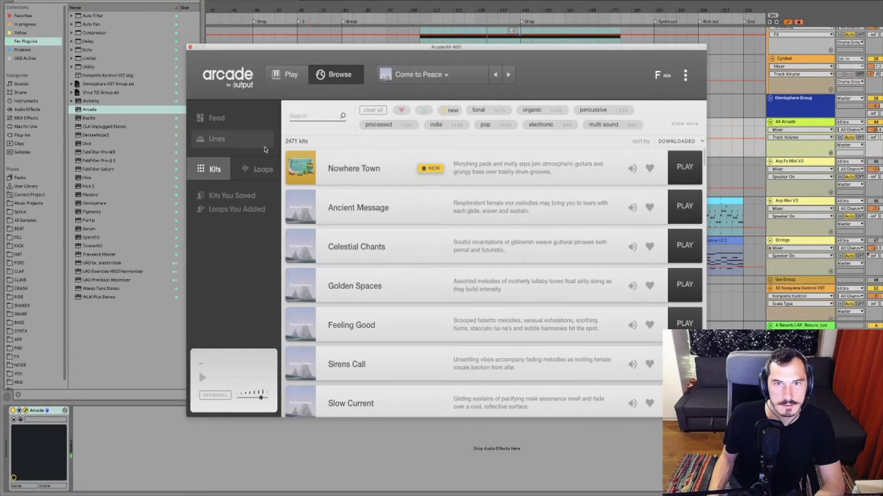
pyautogui.scroll(-15, 410, 258)
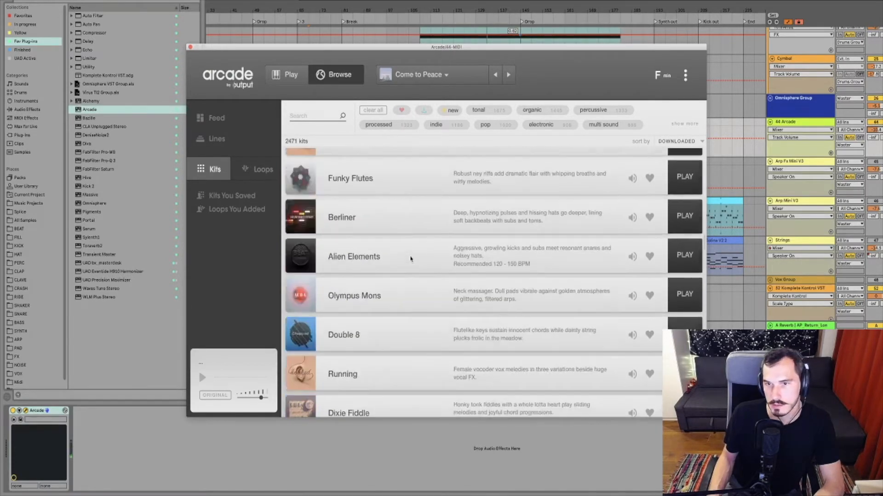
pyautogui.scroll(-15, 411, 259)
pyautogui.scroll(5, 410, 259)
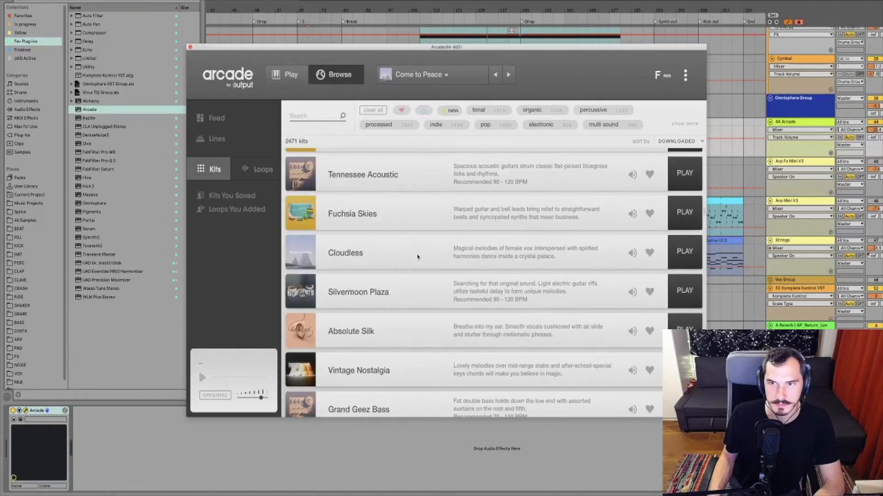
pyautogui.scroll(-6, 420, 260)
pyautogui.scroll(3, 423, 262)
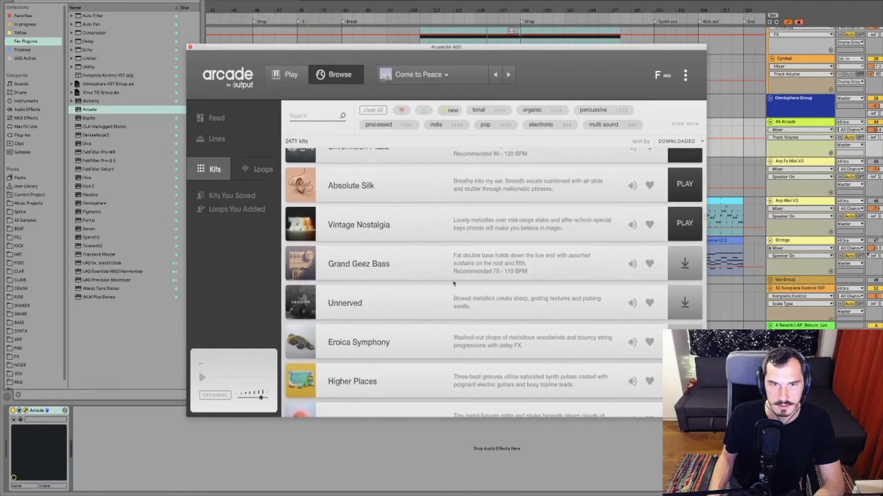
pyautogui.click(685, 260)
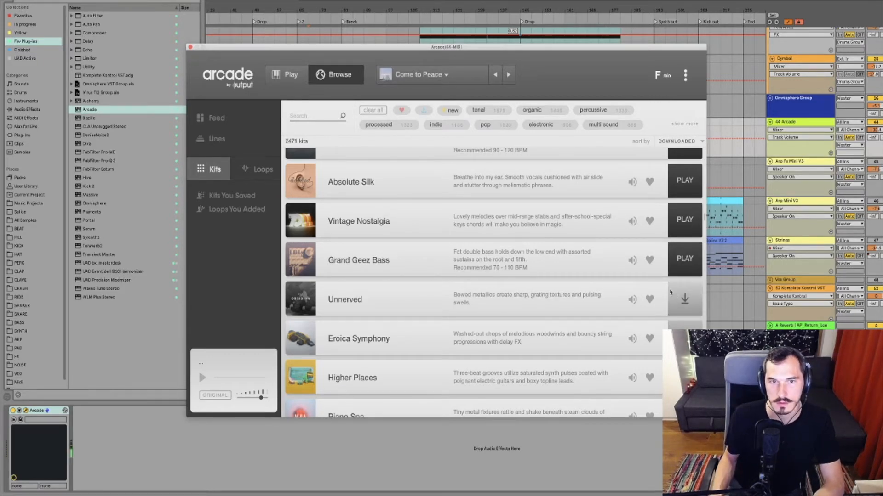
pyautogui.click(677, 269)
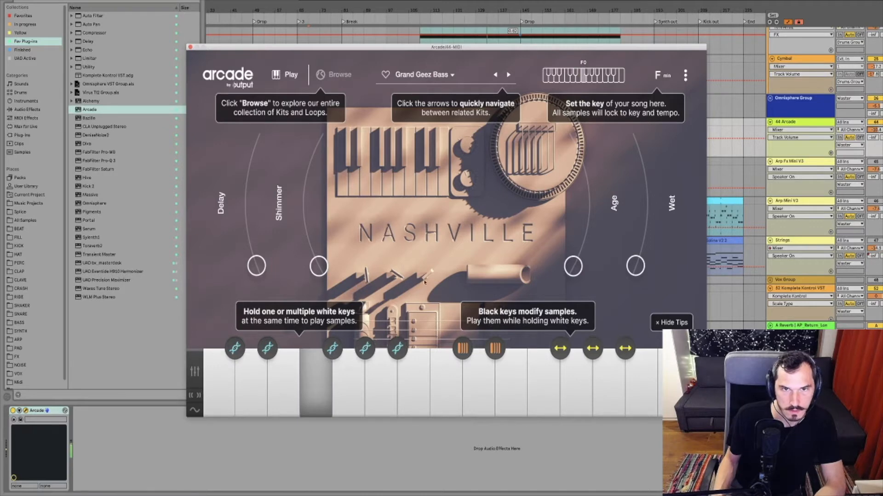
# Step: Raise the Shimmer, Delay and Age macros of the Grand Geez Bass kit, try the Wet macro and advance to the next kit
pyautogui.moveTo(311, 263); pyautogui.dragTo(324, 165)
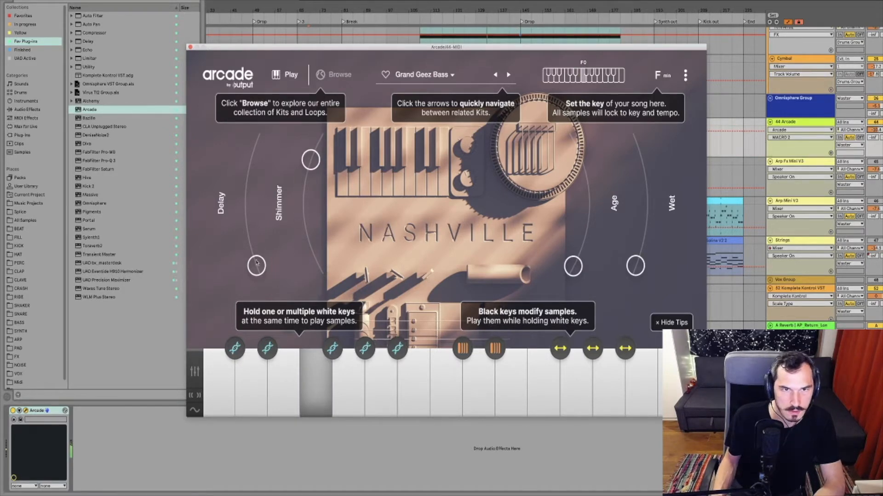
pyautogui.moveTo(257, 265); pyautogui.dragTo(233, 172)
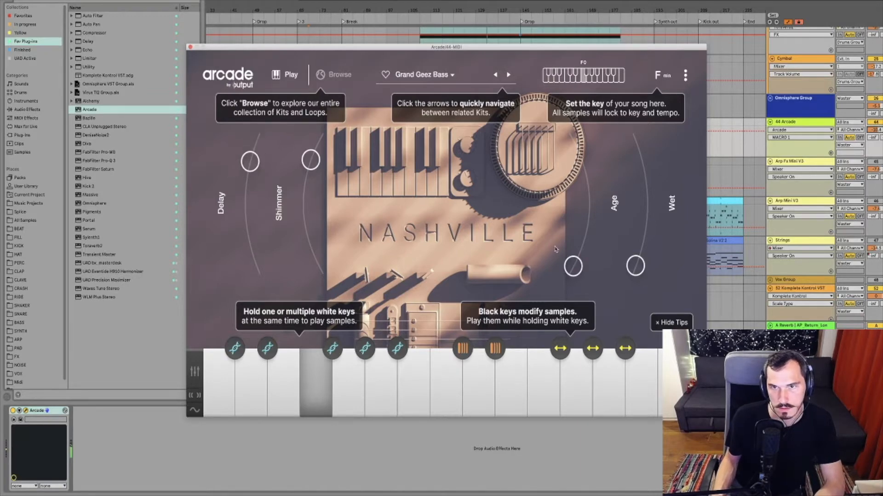
pyautogui.moveTo(577, 266); pyautogui.dragTo(580, 221)
pyautogui.moveTo(577, 155); pyautogui.dragTo(584, 188)
pyautogui.moveTo(639, 271); pyautogui.dragTo(623, 302)
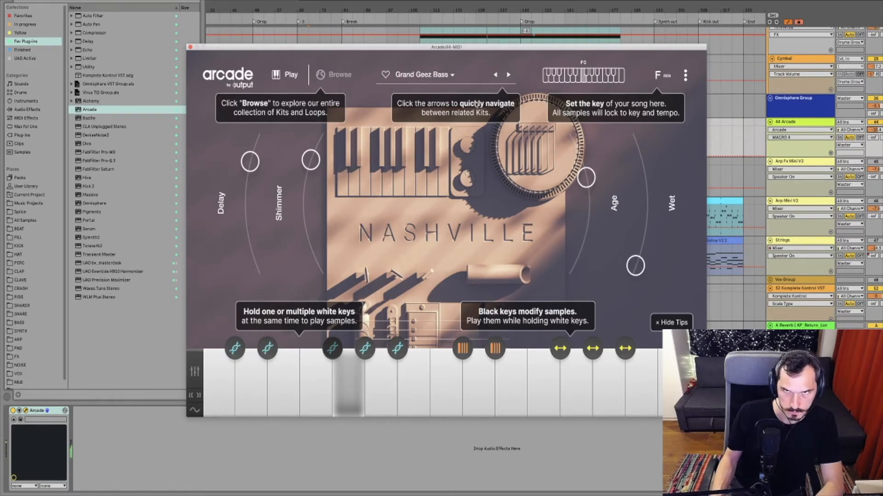
pyautogui.click(508, 74)
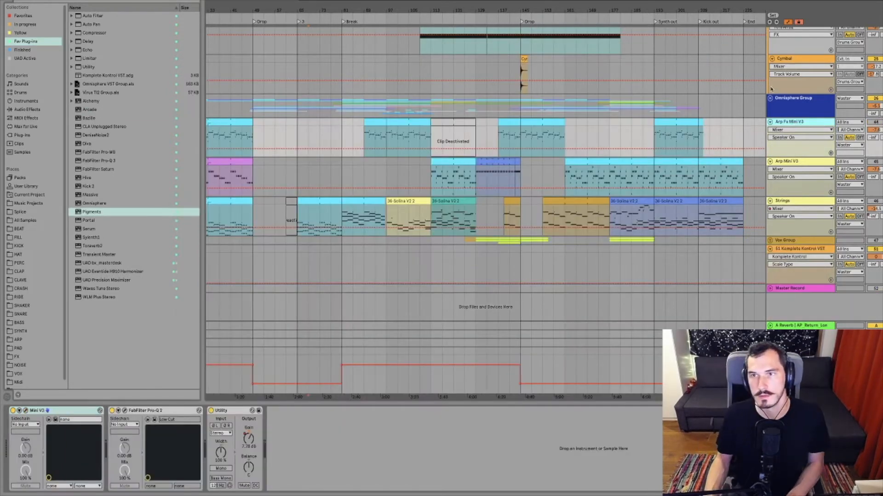
# Step: Unfold the Omnisphere Group and show its MIDI and audio tracks across the whole arrangement
pyautogui.click(784, 106)
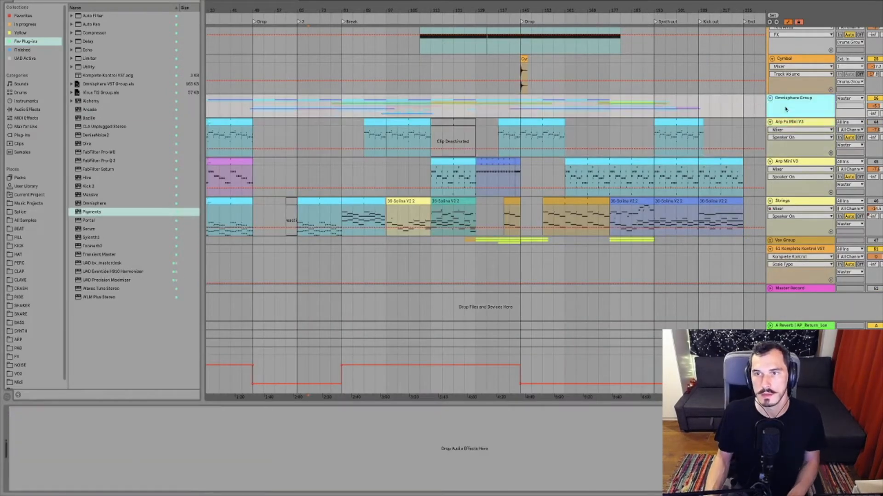
pyautogui.click(770, 99)
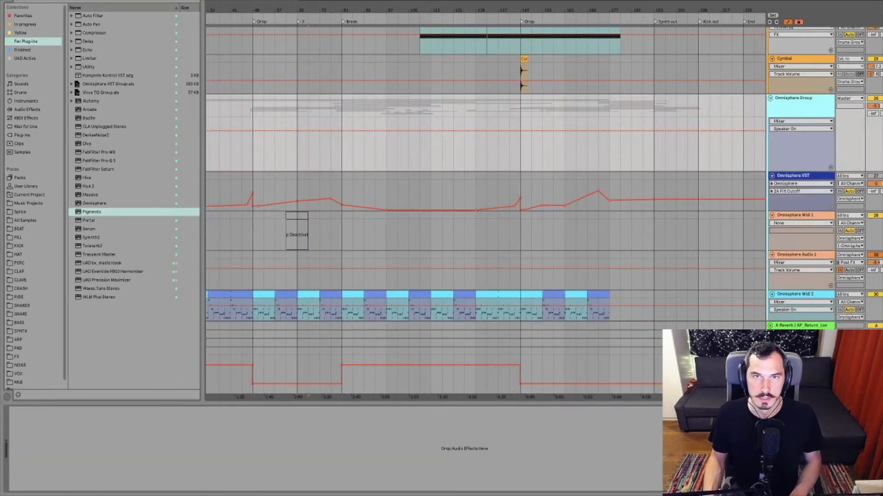
pyautogui.doubleClick(468, 5)
pyautogui.scroll(-5, 540, 221)
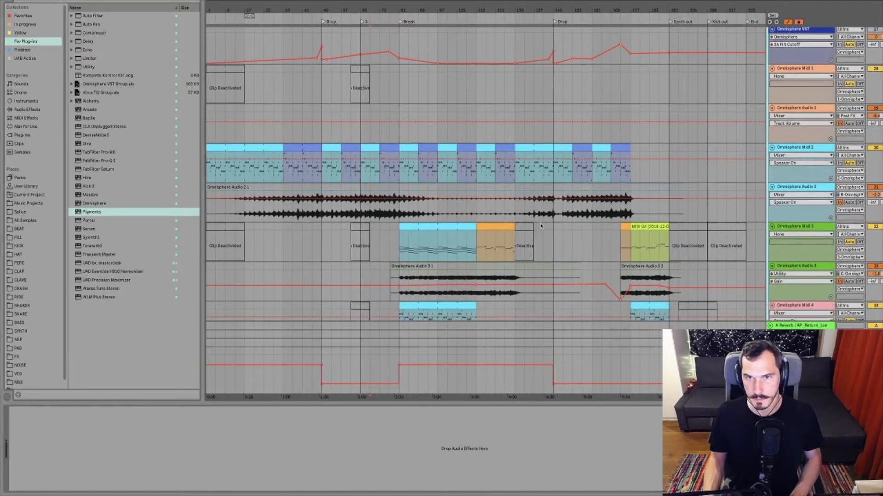
pyautogui.scroll(-4, 541, 226)
# Step: Examine the blue, orange and lime-green MIDI clips on the Omnisphere Midi 3 track, selecting them in turn to compare their note patterns
pyautogui.click(410, 186)
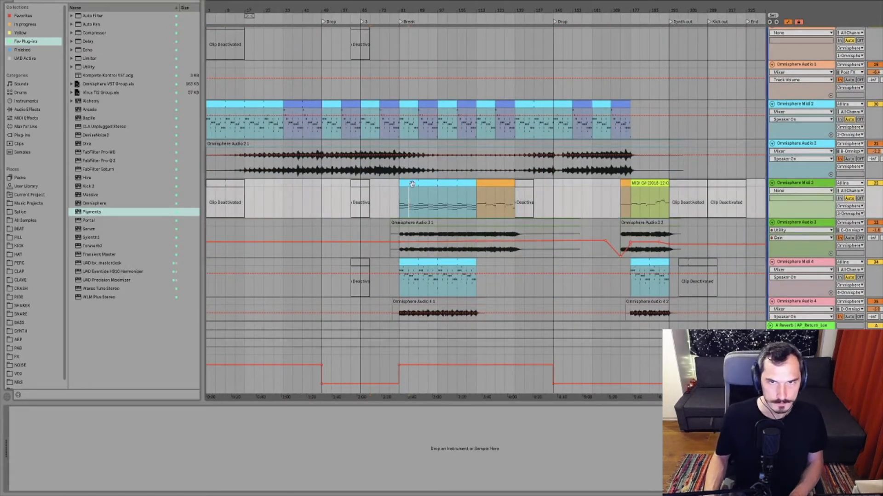
pyautogui.click(412, 184)
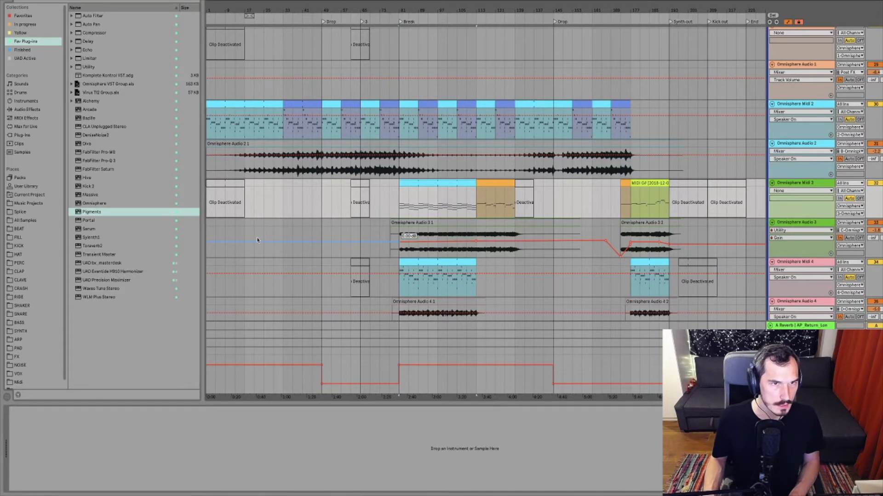
pyautogui.click(383, 210)
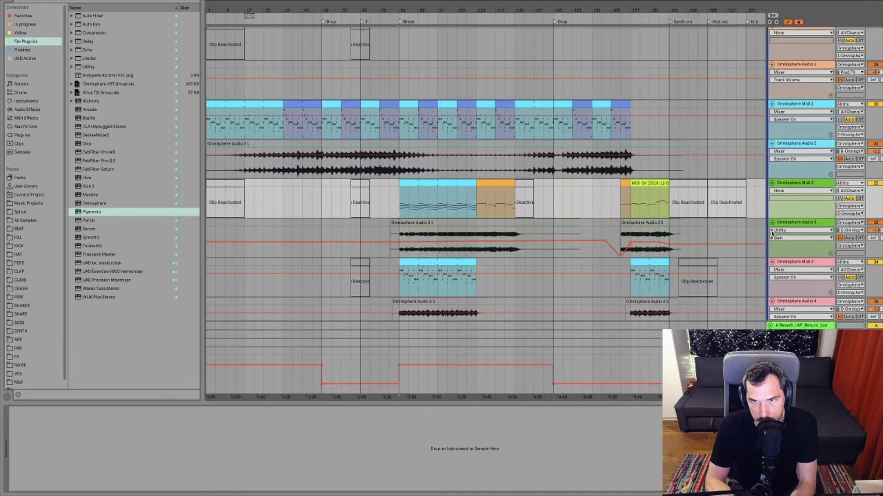
pyautogui.click(476, 197)
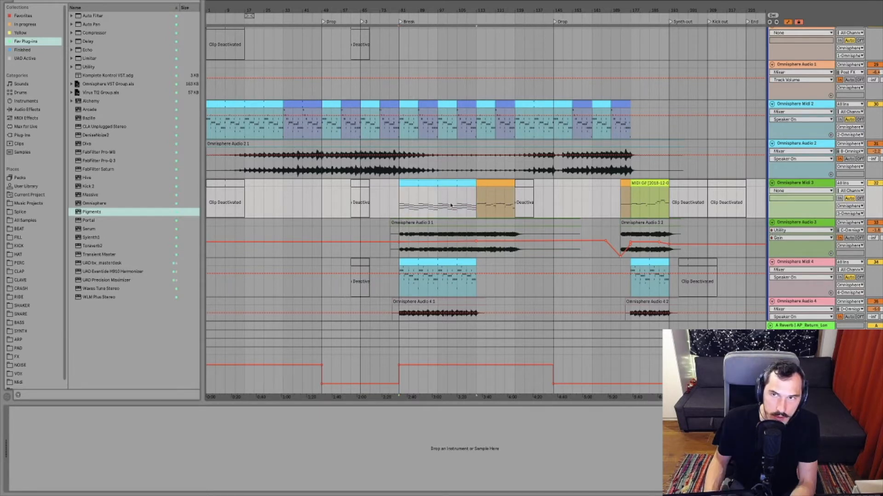
pyautogui.click(497, 188)
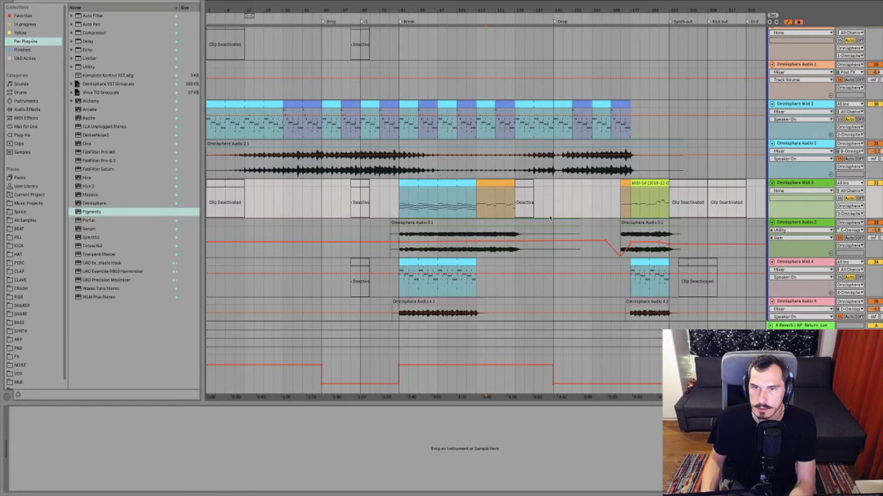
pyautogui.click(633, 208)
pyautogui.click(641, 185)
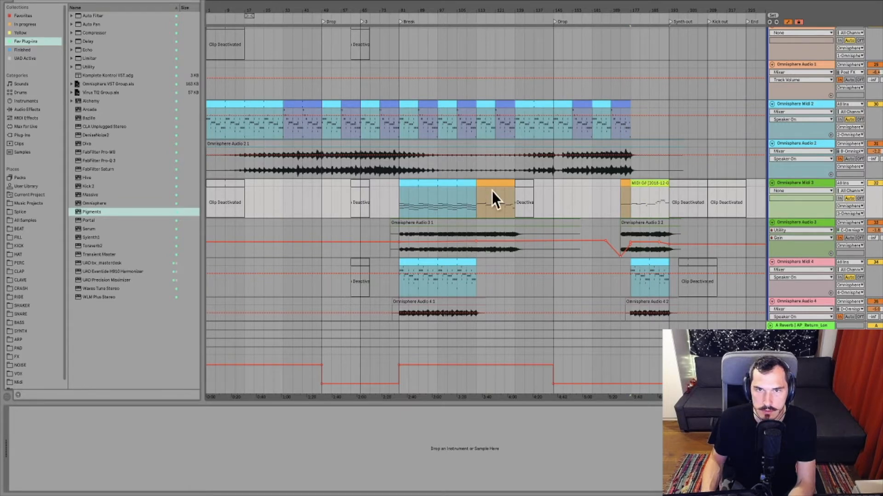
pyautogui.click(489, 184)
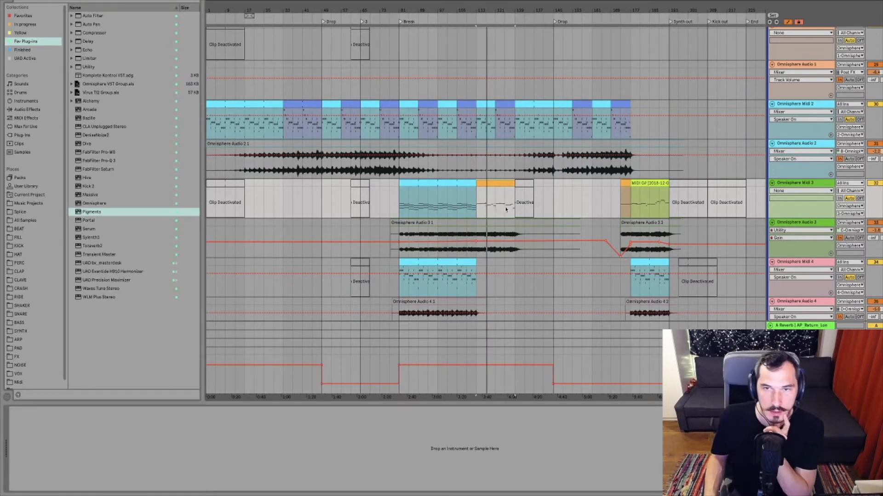
pyautogui.click(652, 184)
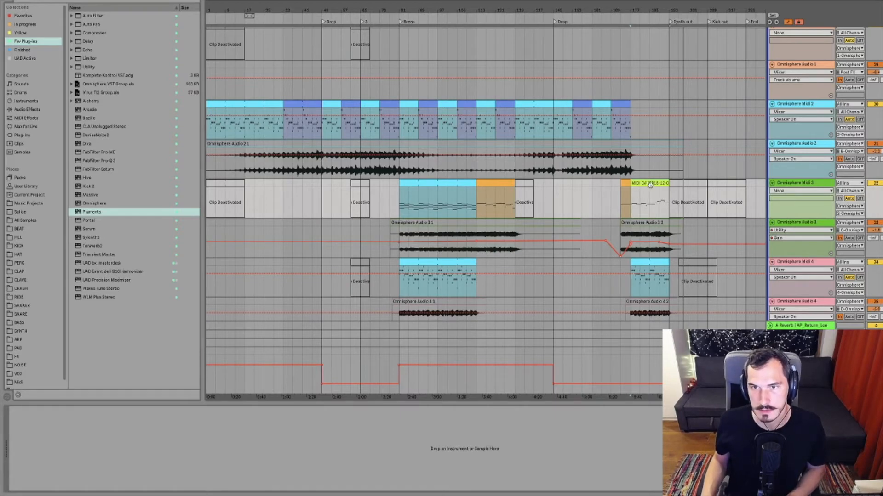
# Step: Examine the notes of the lime-green clip on Omnisphere Midi 3, then close the note editor and survey the other arrangement tracks
pyautogui.doubleClick(650, 184)
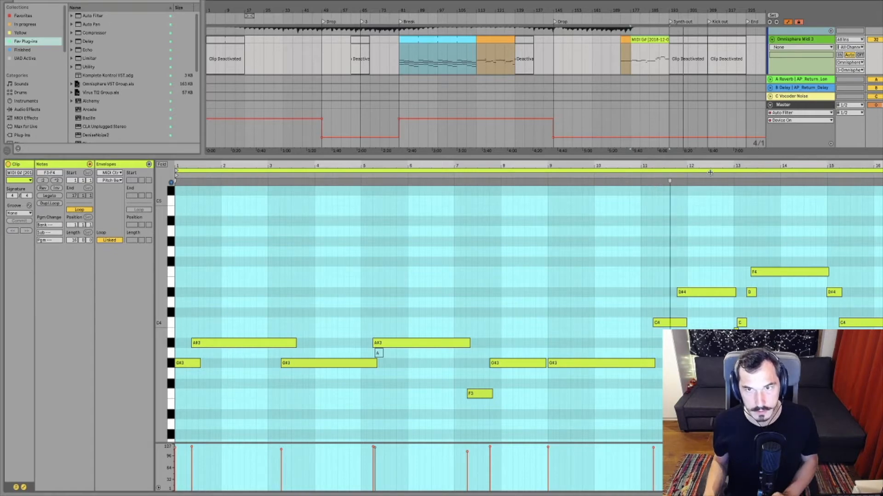
pyautogui.moveTo(711, 157); pyautogui.dragTo(741, 286)
pyautogui.scroll(-10, 741, 286)
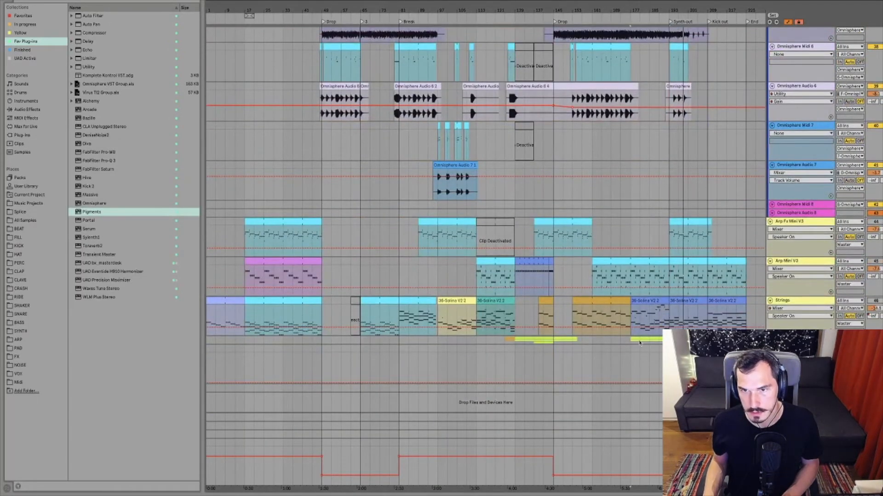
pyautogui.scroll(10, 639, 343)
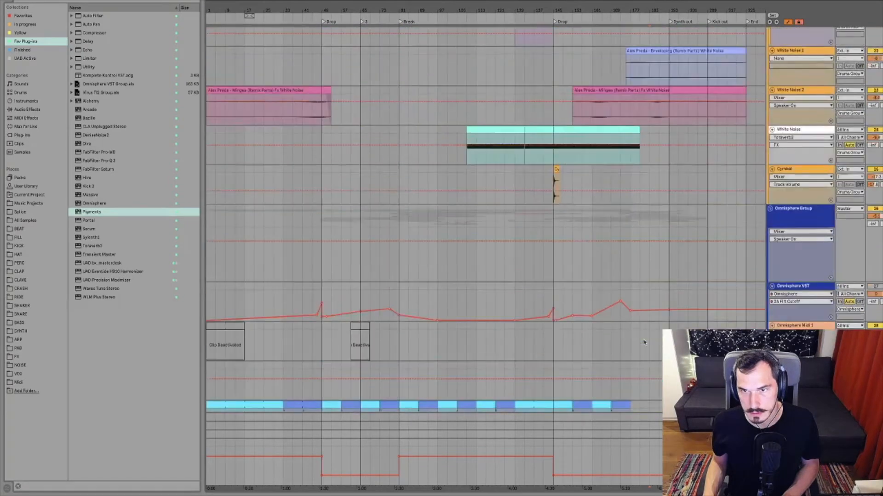
pyautogui.scroll(-10, 644, 342)
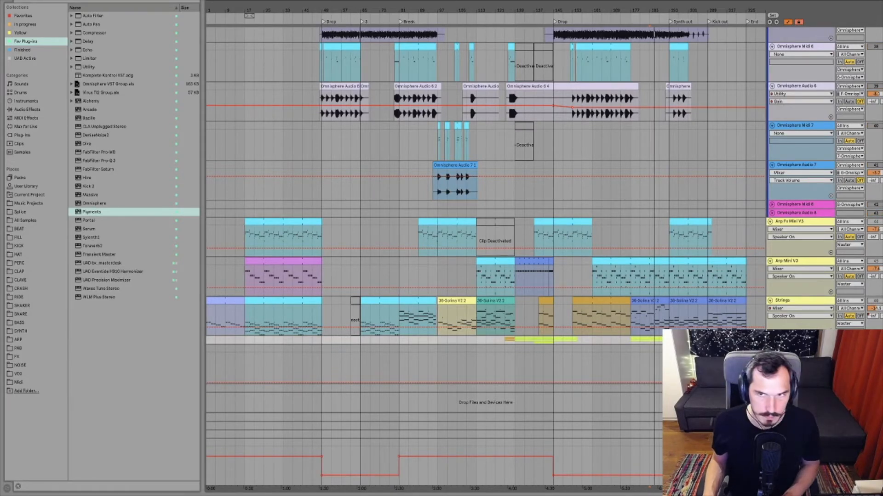
# Step: Set the Omnisphere Audio 3 track's monitoring to Off and place the playback position near the start of its second audio clip
pyautogui.scroll(10, 833, 320)
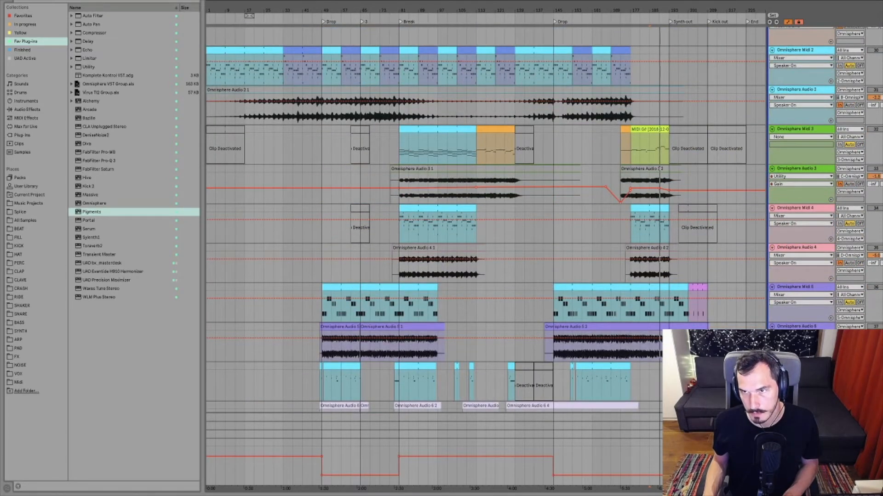
pyautogui.click(860, 184)
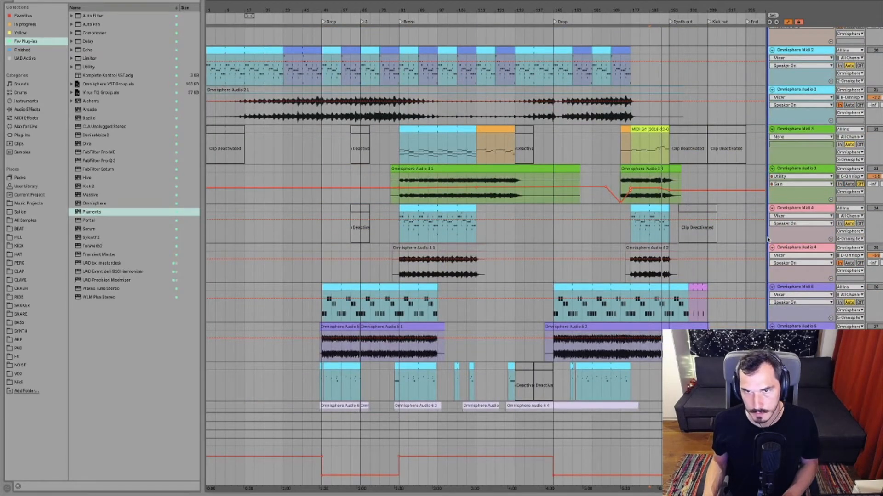
pyautogui.click(632, 199)
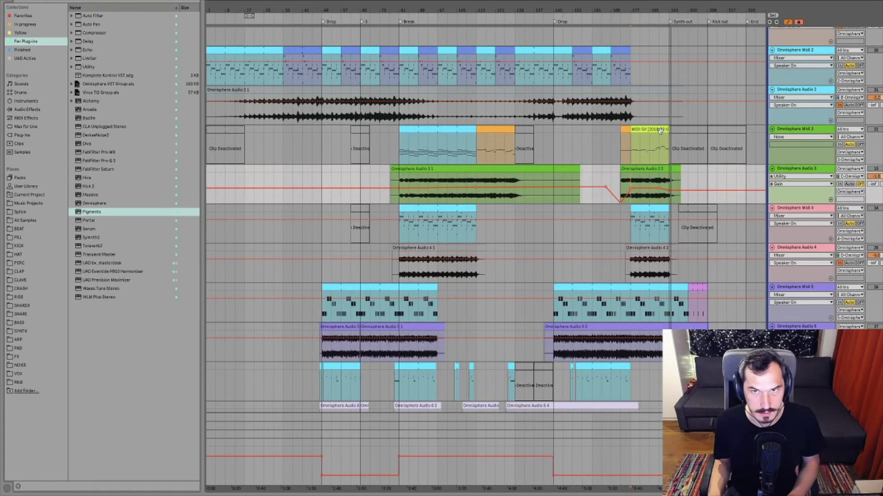
# Step: Show the device chain of the Omnisphere VST track, bring up the Omnisphere plug-in window and reposition it over the arrangement
pyautogui.scroll(-2, 660, 130)
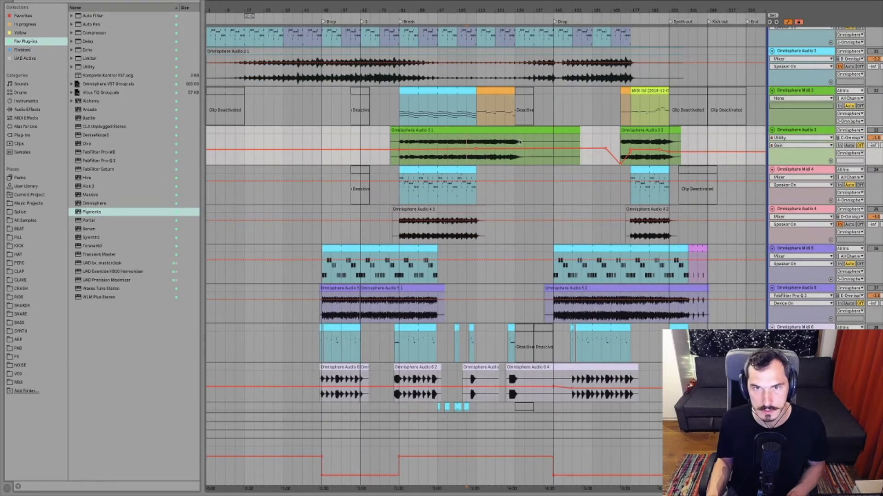
pyautogui.scroll(6, 813, 123)
pyautogui.scroll(4, 813, 123)
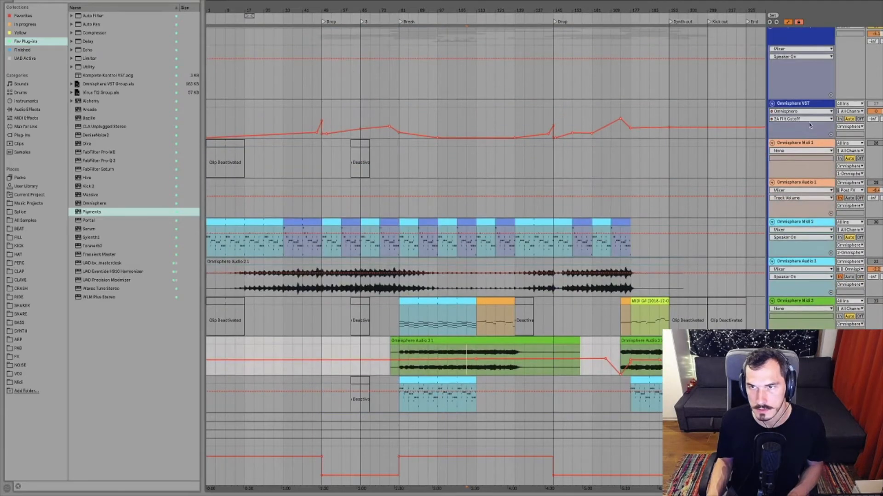
pyautogui.click(806, 107)
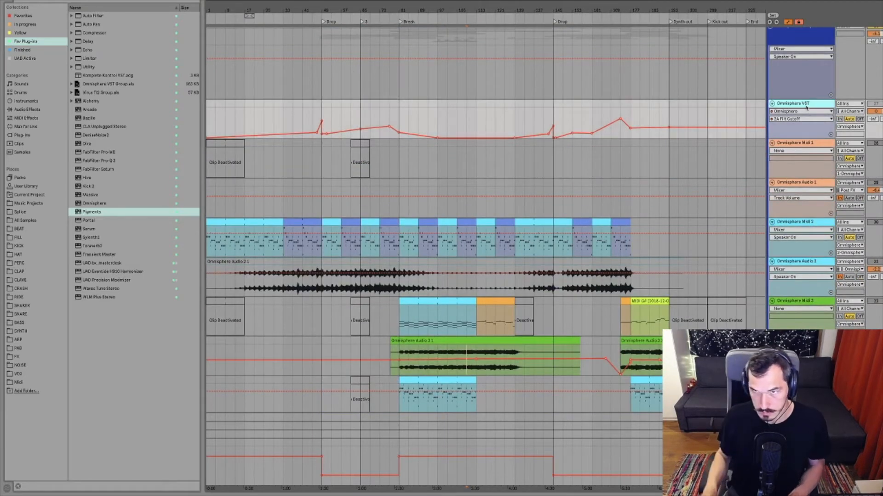
pyautogui.hotkey('shift', 'Tab')
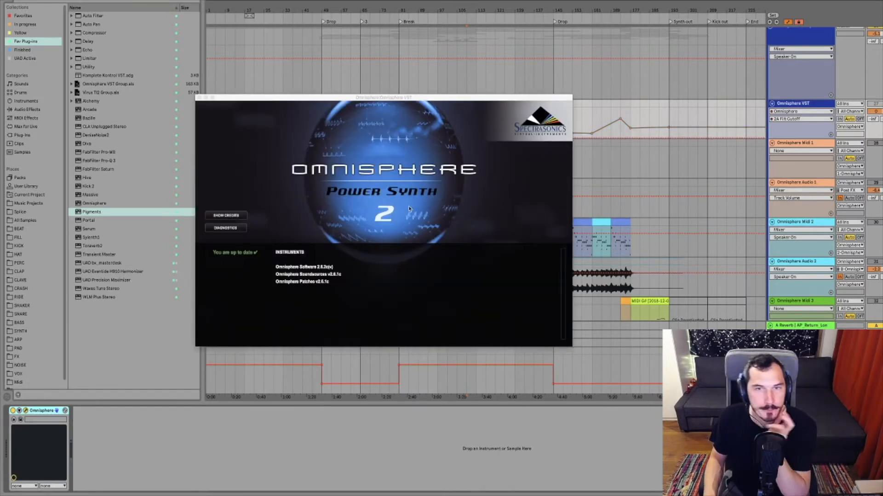
pyautogui.moveTo(391, 97); pyautogui.dragTo(436, 103)
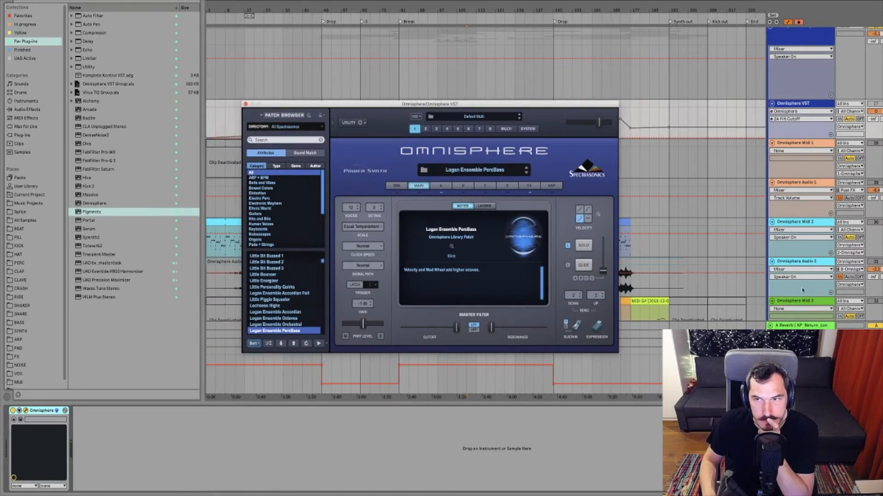
# Step: Switch Omnisphere to part 3 and adjust the volume of the Omnisphere Audio 3 track
pyautogui.scroll(-2, 851, 240)
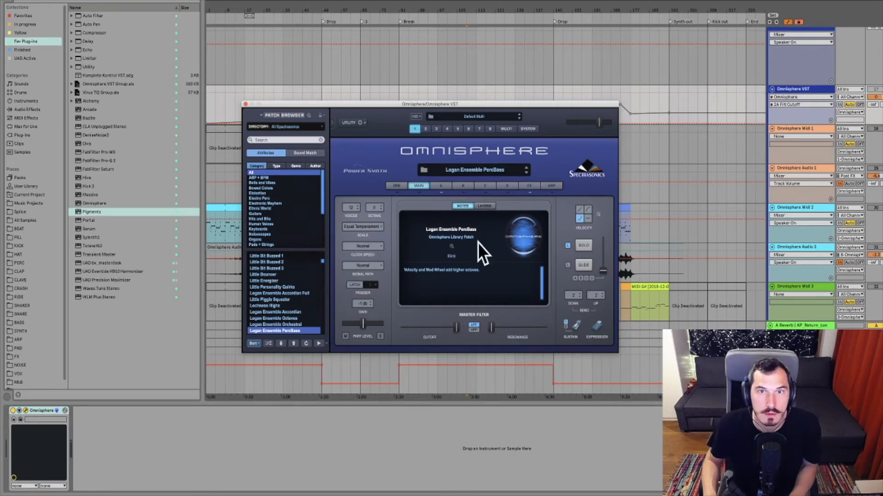
pyautogui.click(436, 129)
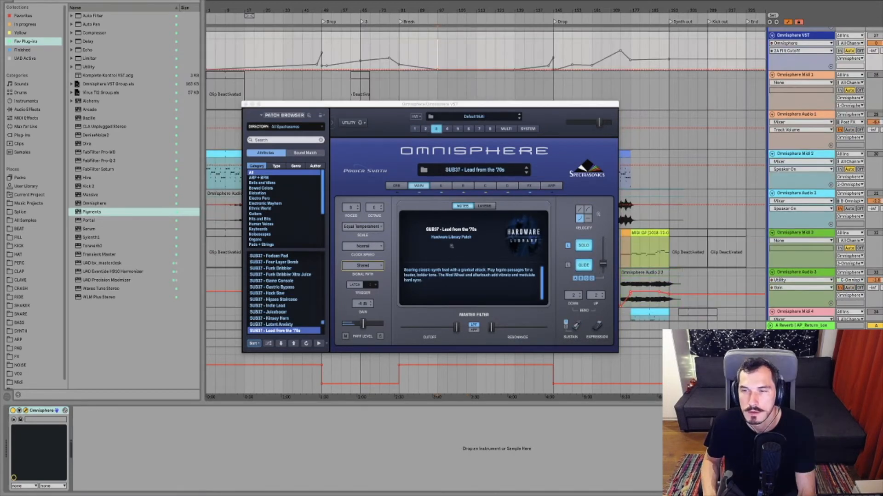
pyautogui.moveTo(877, 281); pyautogui.dragTo(879, 280)
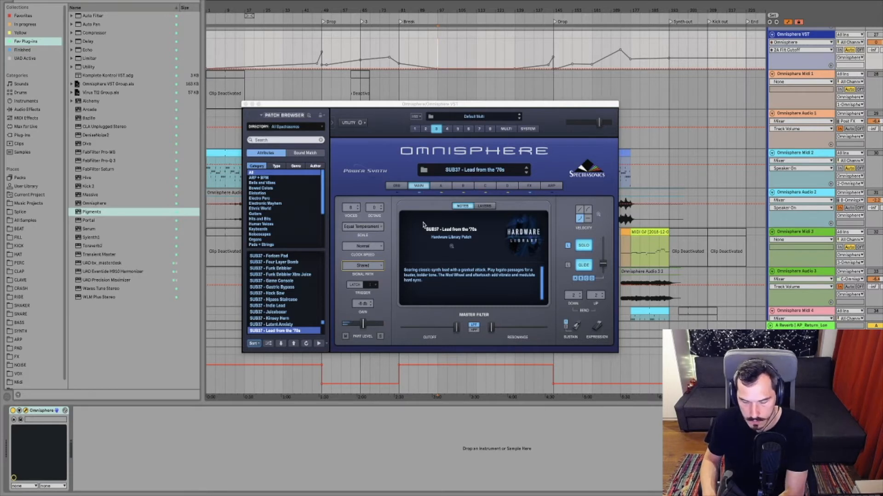
# Step: View layer A of the SUB37 - Lead from the '70s patch, then return to its main page to check the Solo and Glide settings
pyautogui.click(437, 186)
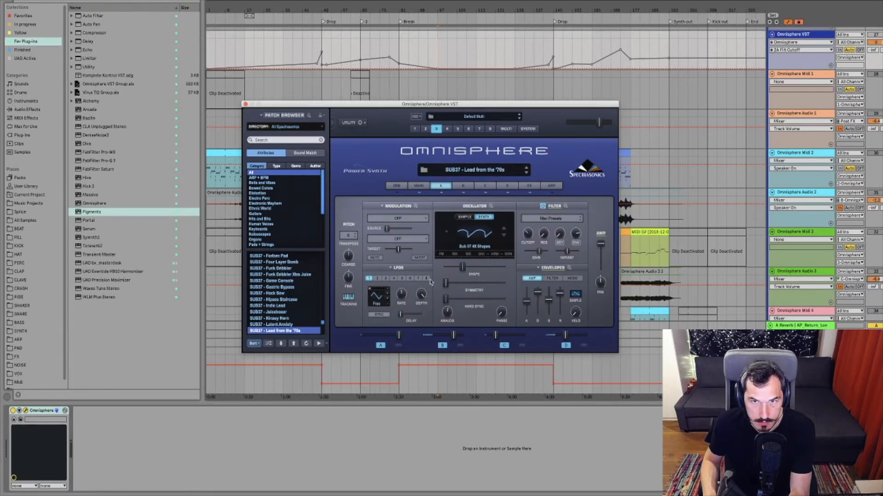
pyautogui.click(419, 186)
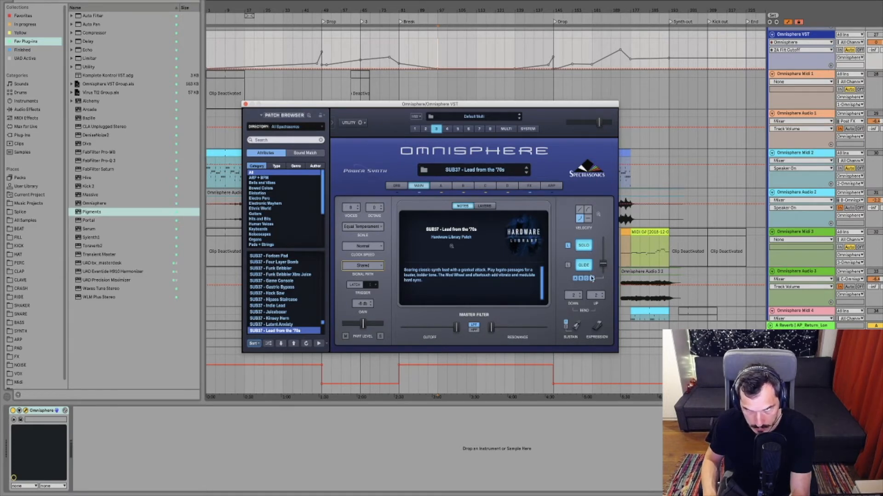
pyautogui.click(566, 247)
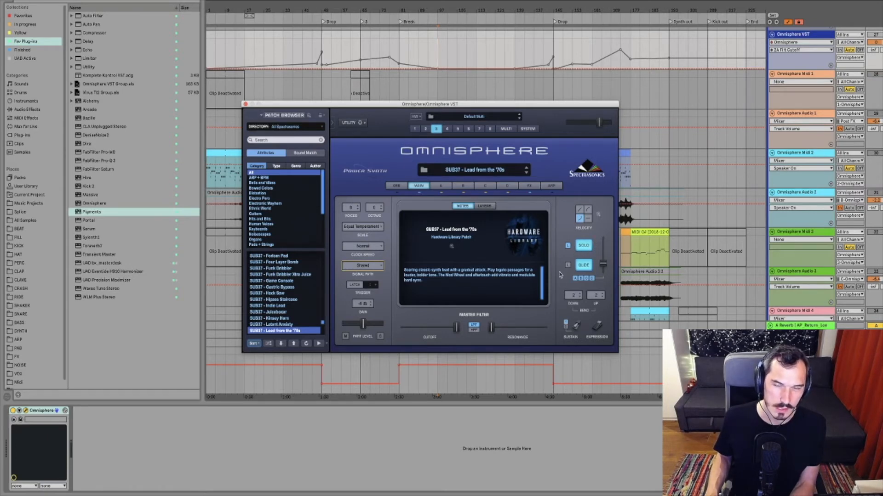
# Step: Compare the oscillator, filter and envelope settings of layers A, B, C and D in the SUB37 - Lead from the '70s patch
pyautogui.click(440, 186)
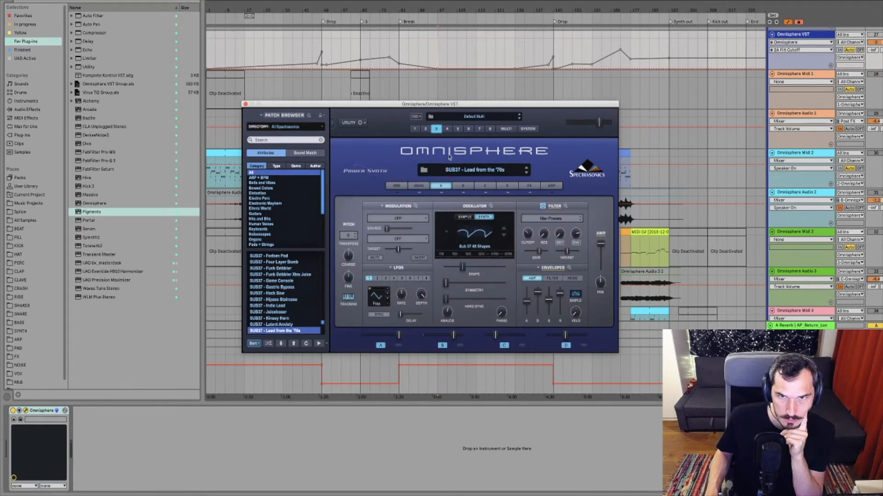
pyautogui.click(463, 187)
pyautogui.click(491, 187)
pyautogui.click(506, 187)
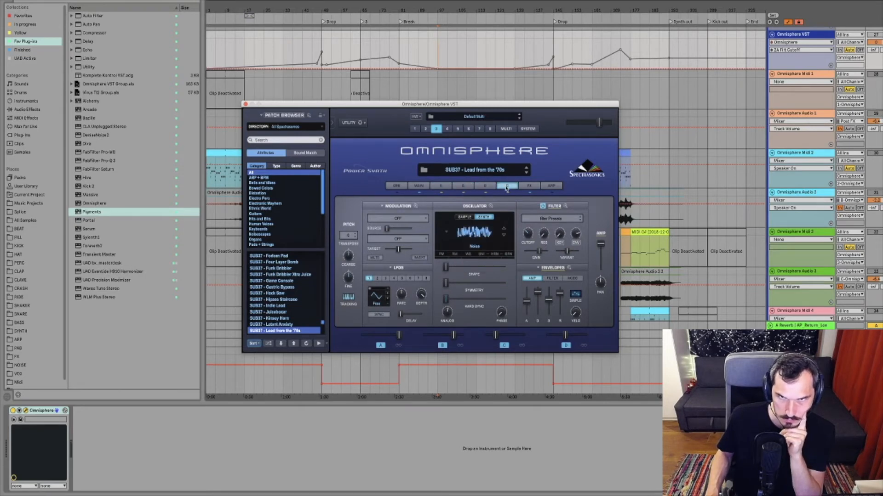
pyautogui.click(442, 188)
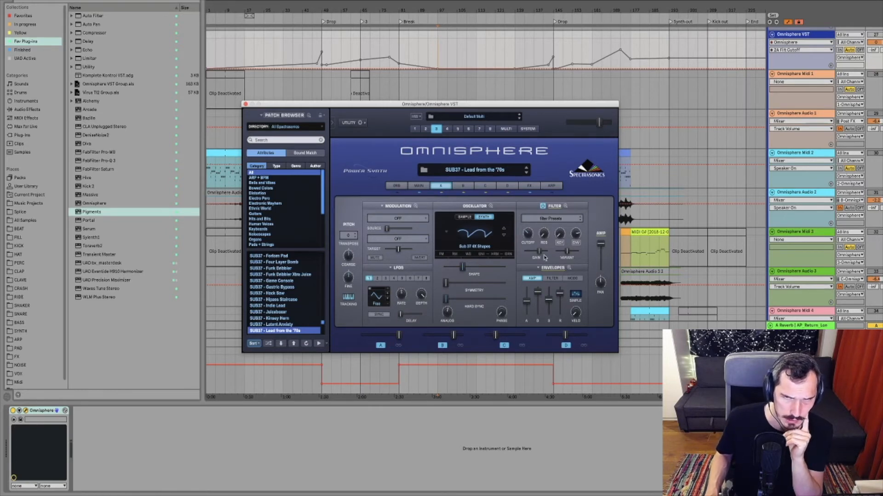
pyautogui.click(463, 186)
pyautogui.click(490, 187)
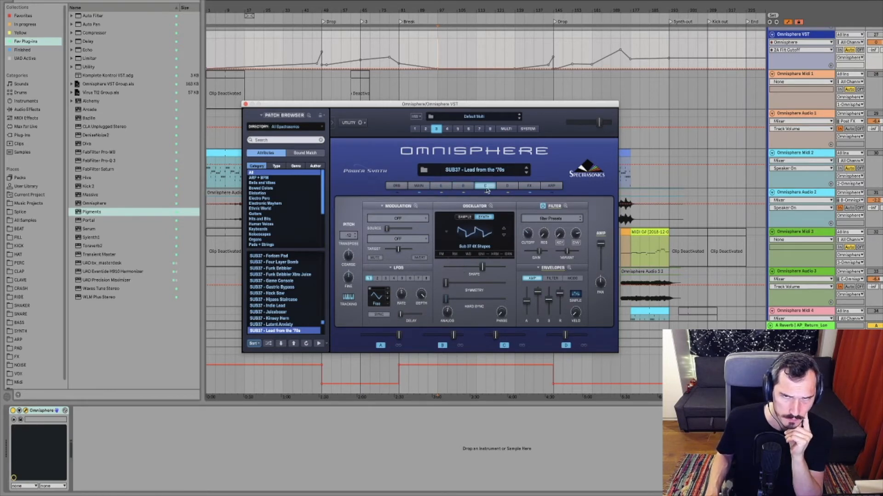
pyautogui.click(441, 186)
pyautogui.click(463, 187)
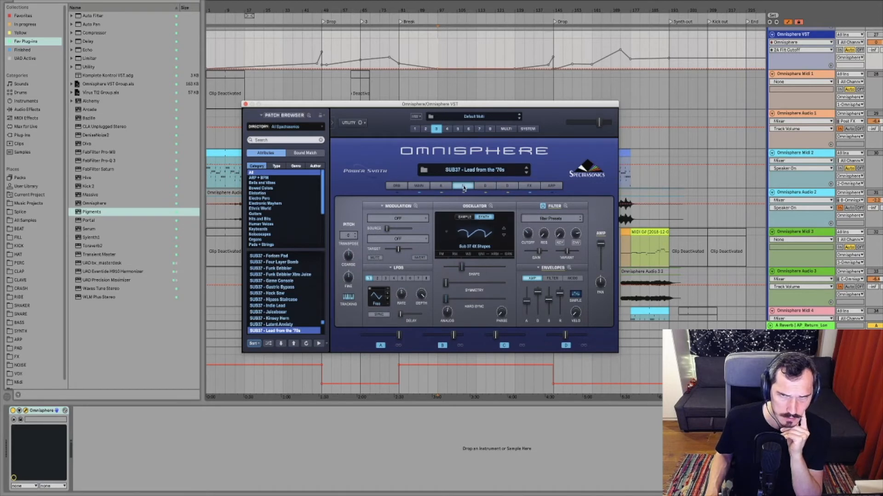
pyautogui.click(487, 187)
pyautogui.click(507, 187)
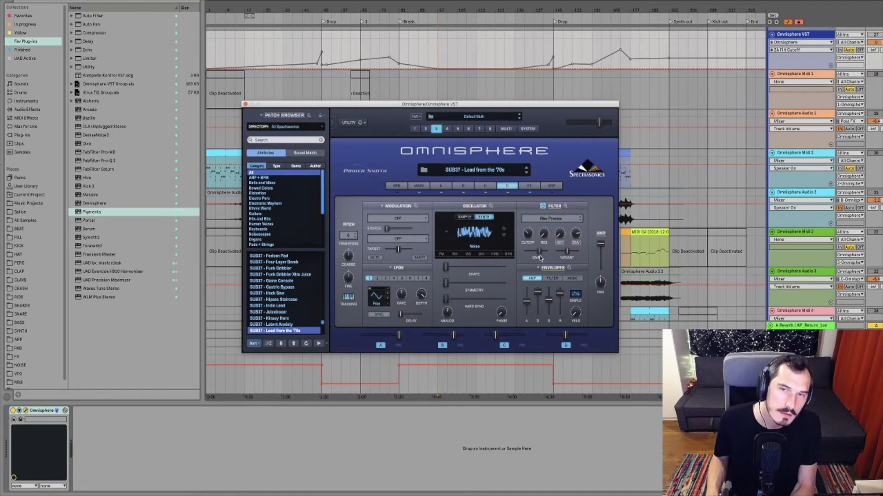
# Step: Sweep the filter cutoff of layer D up and bring it back down
pyautogui.moveTo(528, 236); pyautogui.dragTo(532, 181)
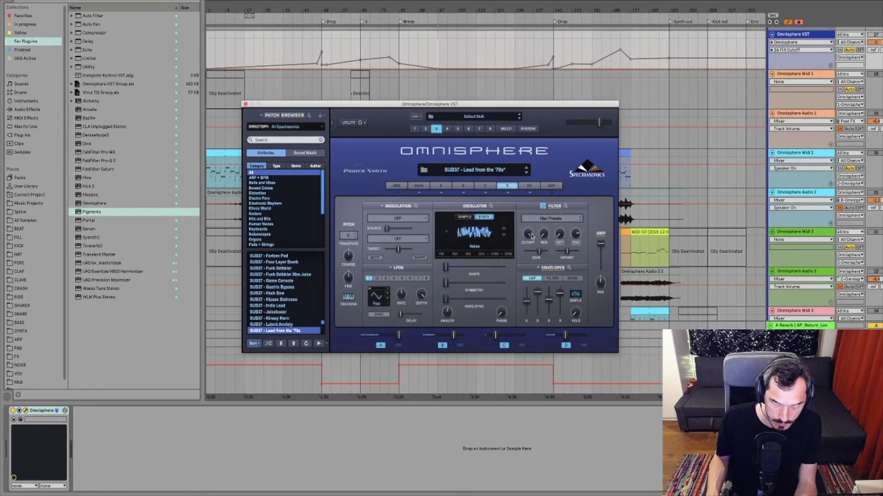
pyautogui.moveTo(531, 236)
pyautogui.mouseDown()
pyautogui.moveTo(525, 258)
pyautogui.moveTo(528, 242)
pyautogui.mouseUp()
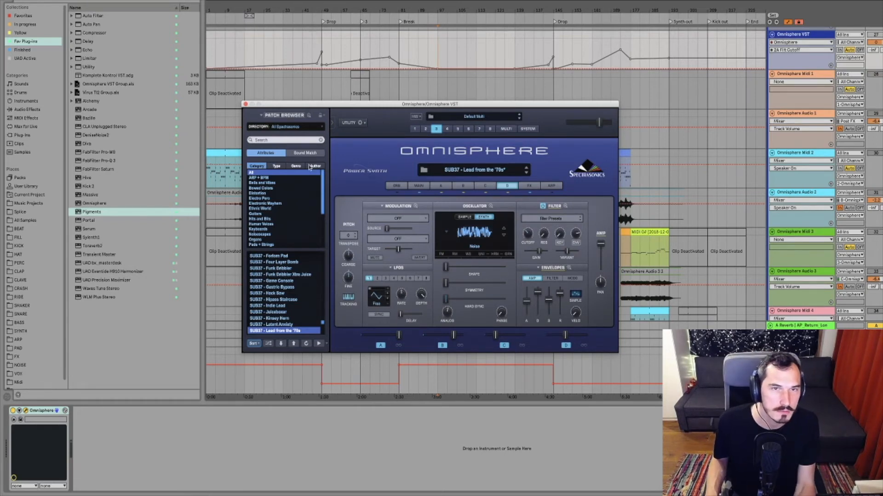
# Step: View the patch browser's directory choices without picking one, then close the Omnisphere window
pyautogui.click(295, 128)
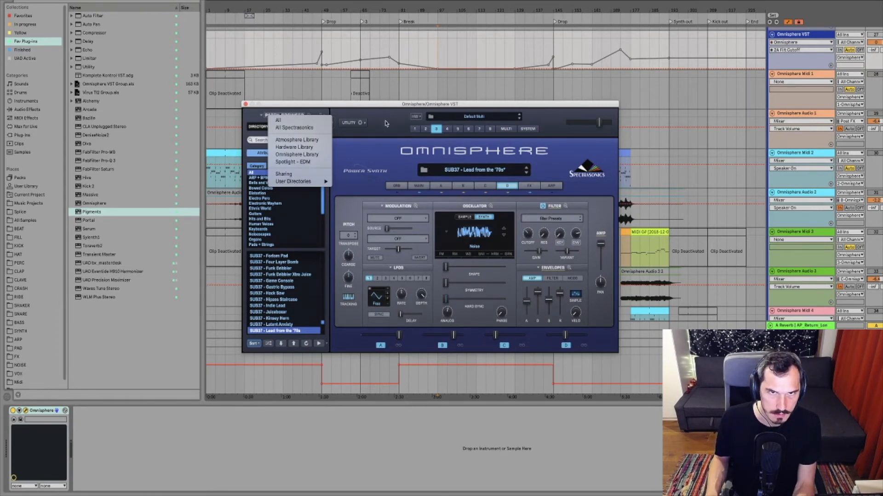
pyautogui.click(406, 107)
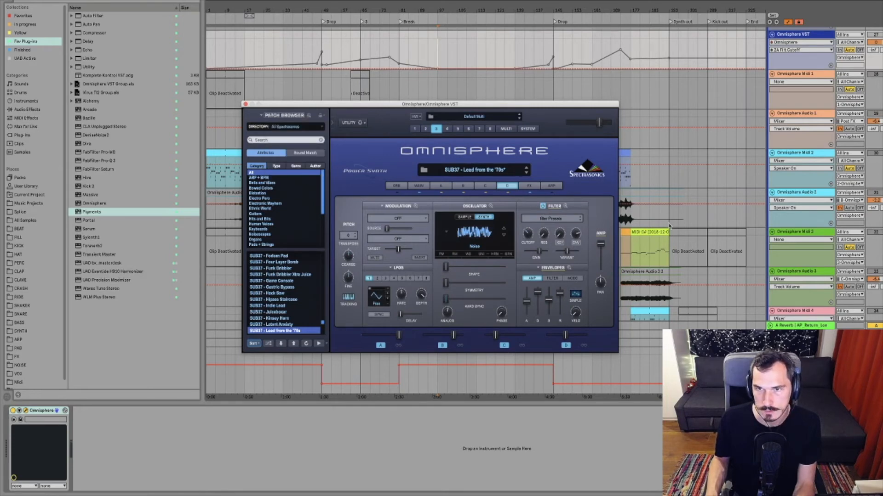
pyautogui.click(668, 200)
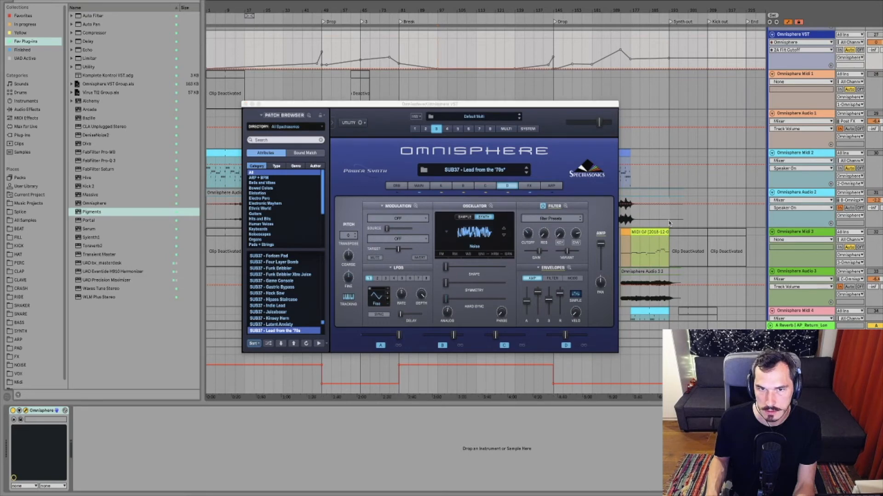
pyautogui.click(245, 105)
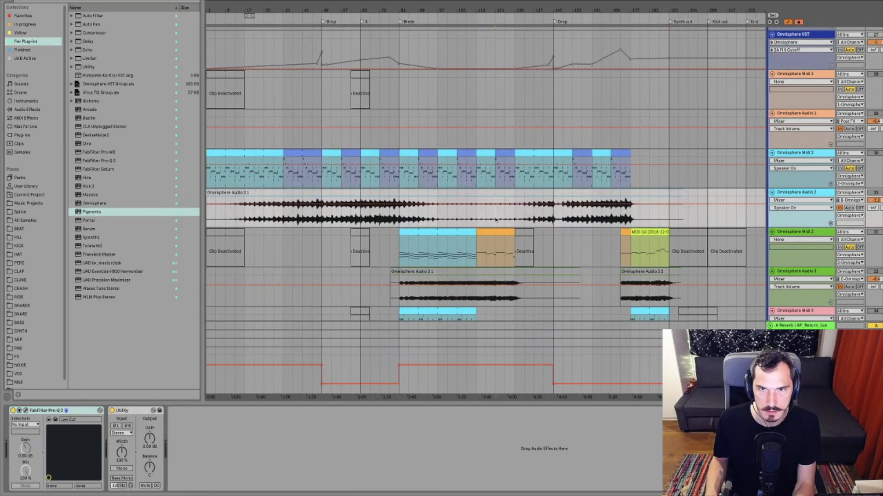
# Step: Highlight bars 89 to 97 of the blue MIDI clips on the Omnisphere Midi 4 track to examine that section's pattern
pyautogui.scroll(-4, 495, 220)
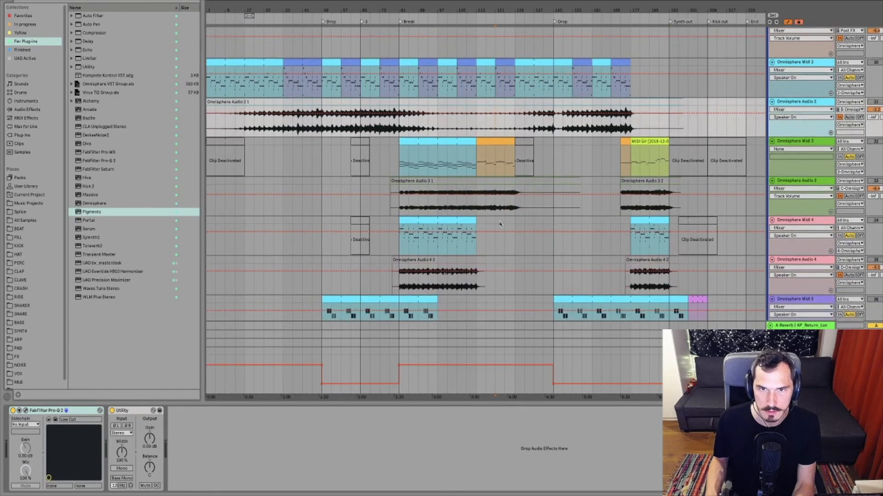
pyautogui.click(398, 198)
pyautogui.click(399, 228)
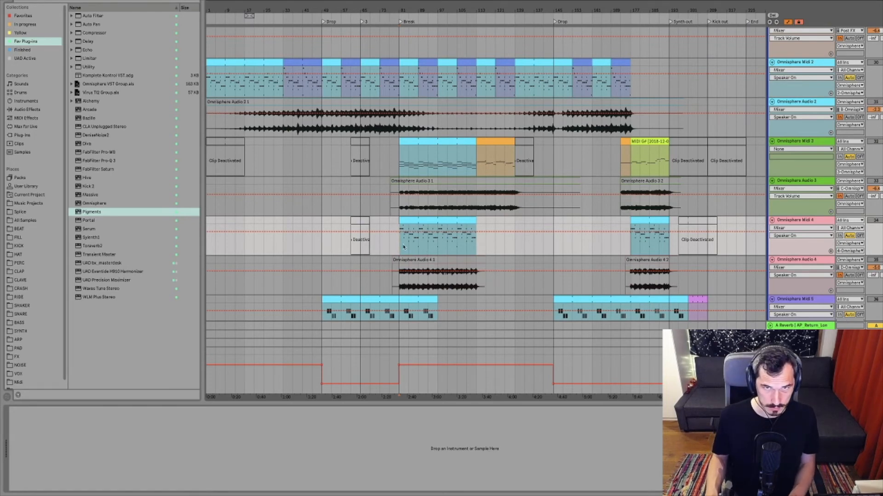
pyautogui.moveTo(418, 239); pyautogui.dragTo(437, 246)
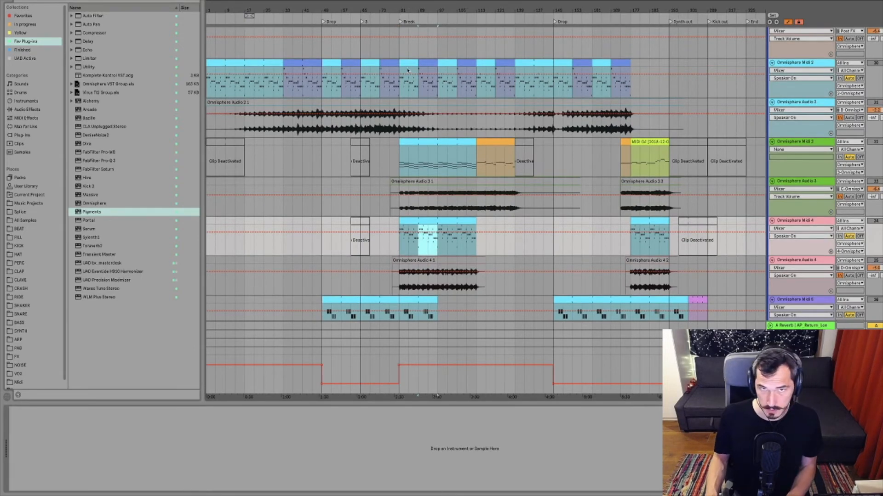
pyautogui.click(420, 250)
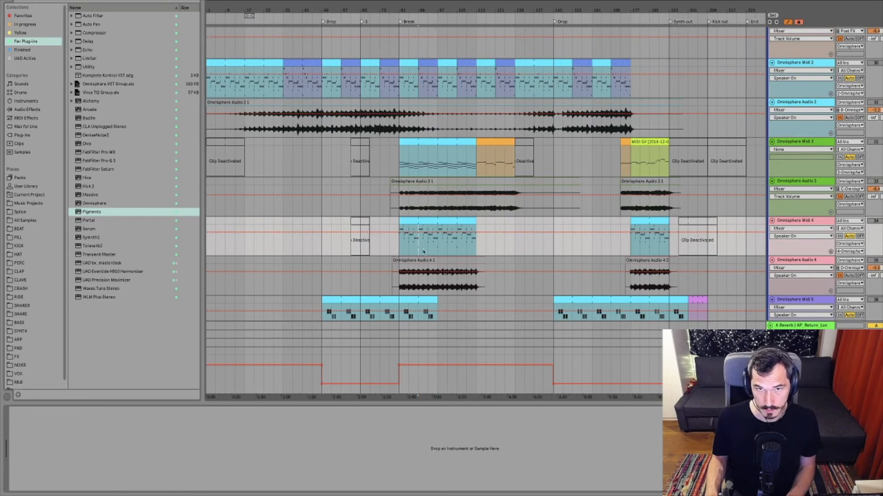
pyautogui.moveTo(436, 250); pyautogui.dragTo(420, 249)
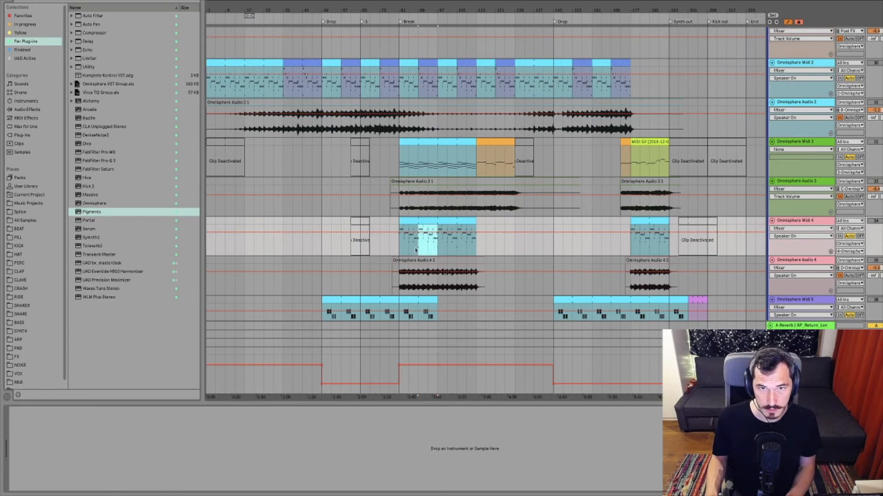
# Step: Highlight bars 81 to 97 on the Omnisphere Midi 2 track and view the notes of the purple clip at bar 89
pyautogui.moveTo(405, 90); pyautogui.dragTo(437, 90)
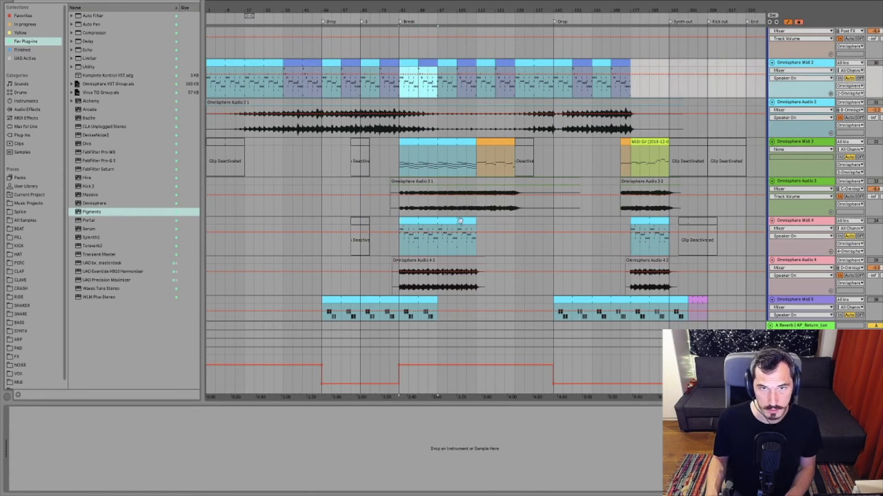
pyautogui.click(431, 65)
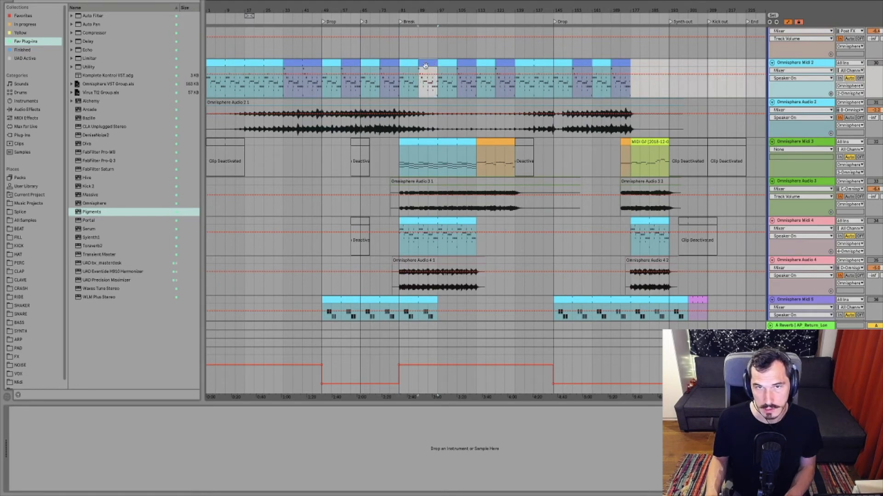
pyautogui.doubleClick(428, 66)
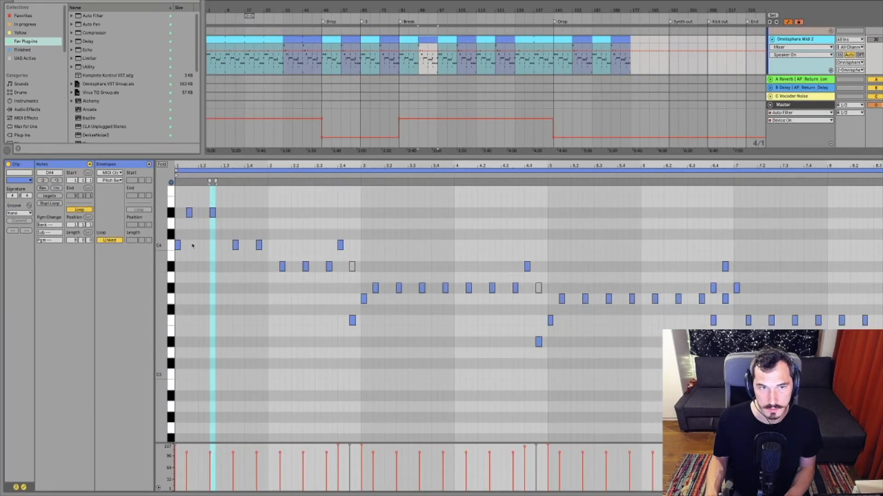
pyautogui.moveTo(471, 157); pyautogui.dragTo(452, 420)
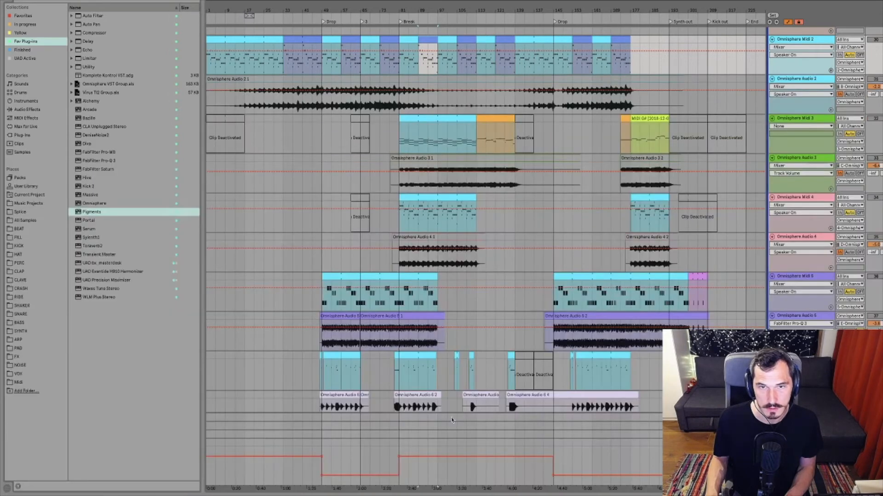
# Step: Play the Omnisphere Midi 4 section from the Break marker and set the Omnisphere Audio 4 track's monitoring to Auto
pyautogui.click(437, 207)
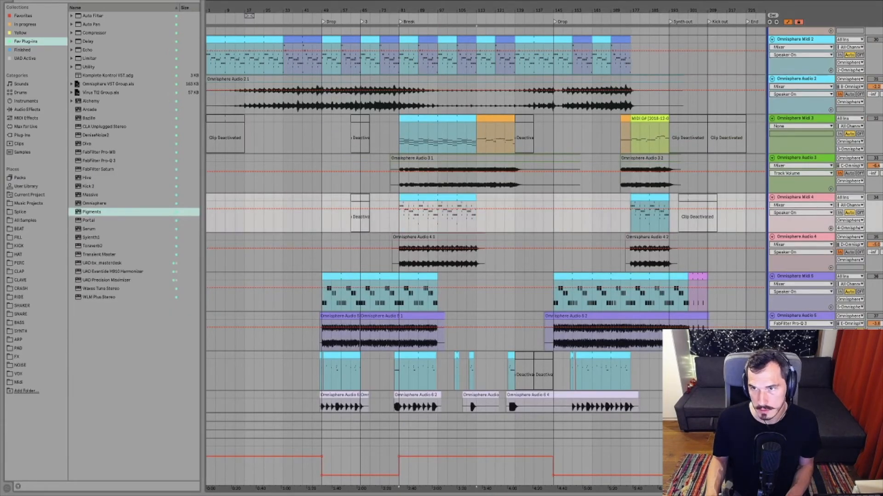
pyautogui.press('space')
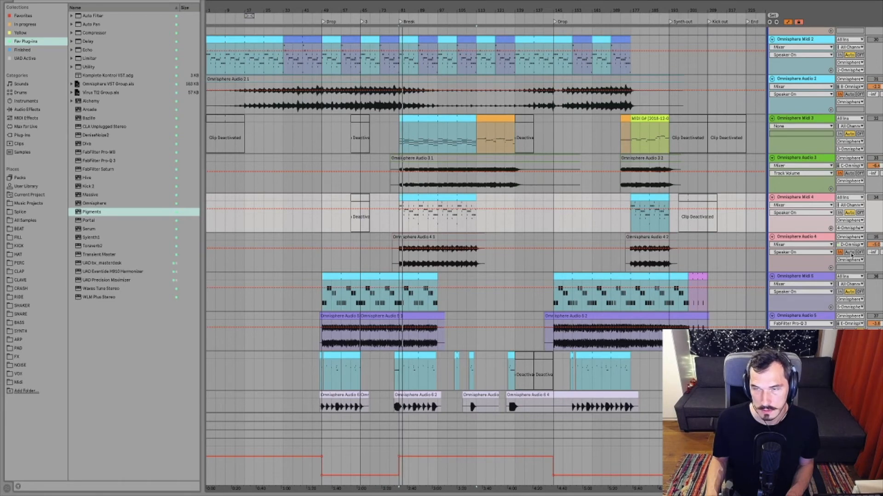
pyautogui.click(850, 252)
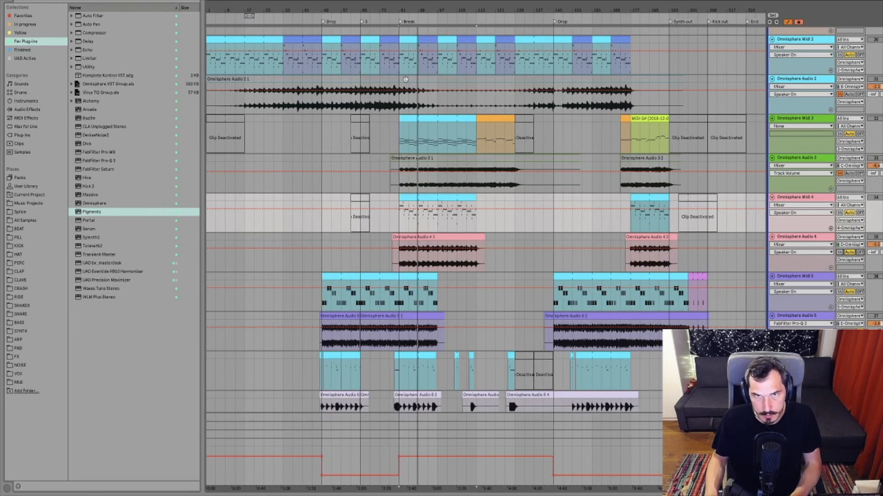
# Step: Set the monitoring of Omnisphere Audio 2 and Omnisphere Audio 3 to Auto and play from the Break marker
pyautogui.scroll(2, 605, 139)
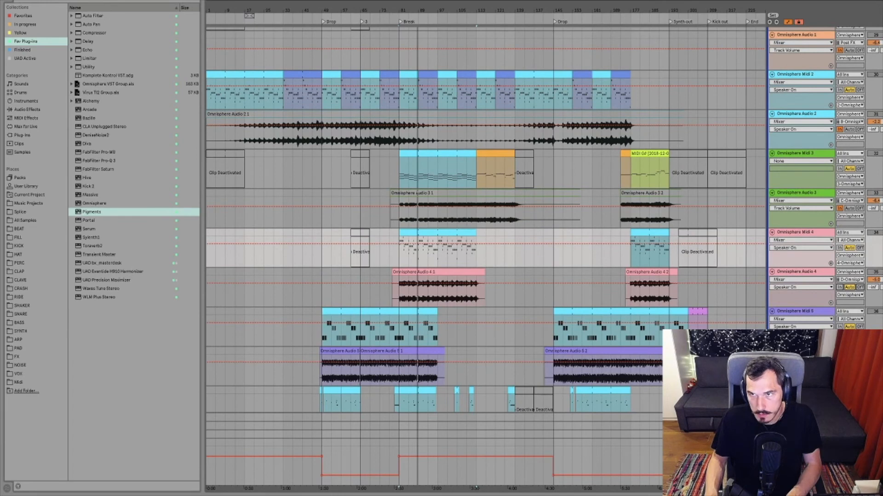
pyautogui.click(849, 129)
pyautogui.click(398, 143)
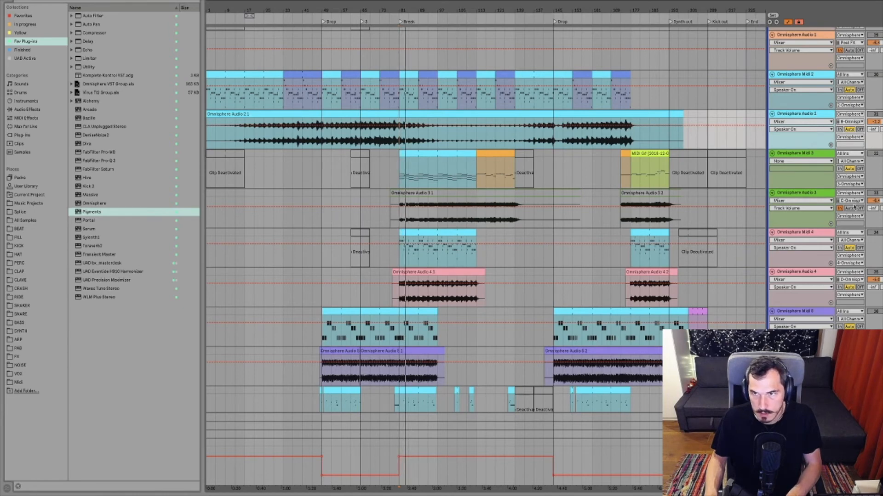
pyautogui.click(867, 210)
pyautogui.press('space')
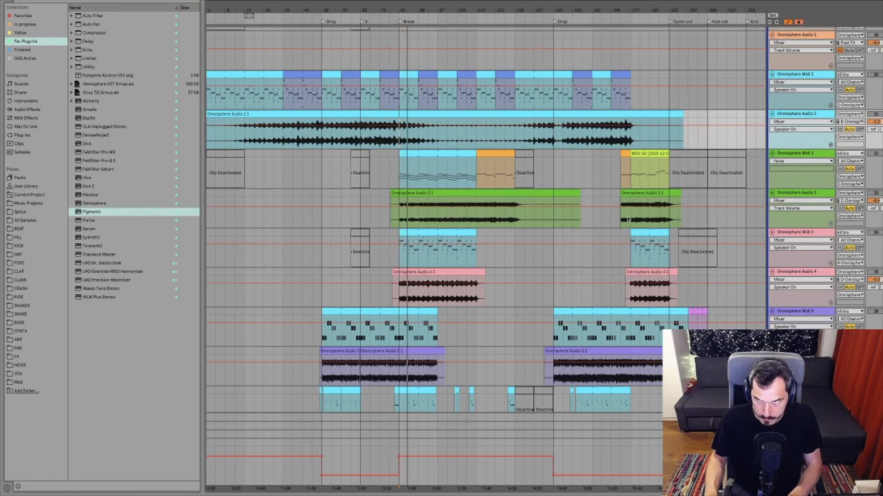
# Step: Review the Omnisphere MIDI and audio tracks together, then highlight the Omnisphere Midi 2 clips from the Break marker onward
pyautogui.scroll(-3, 718, 246)
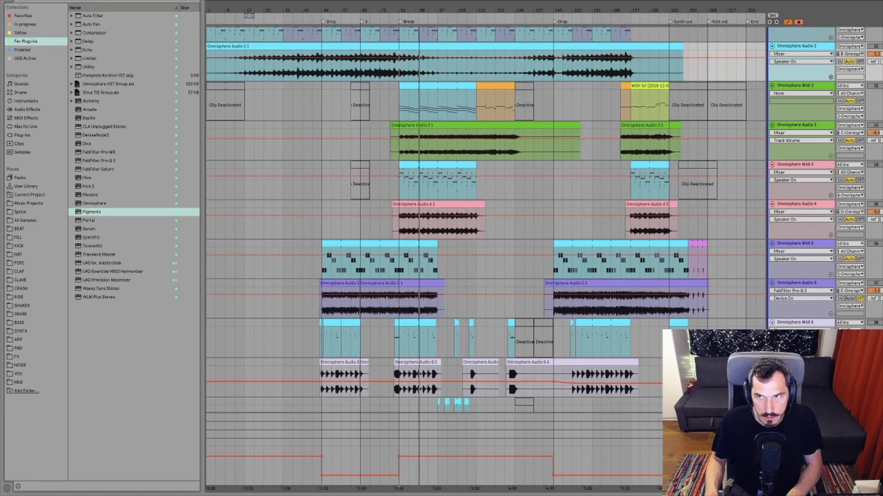
pyautogui.scroll(3, 365, 169)
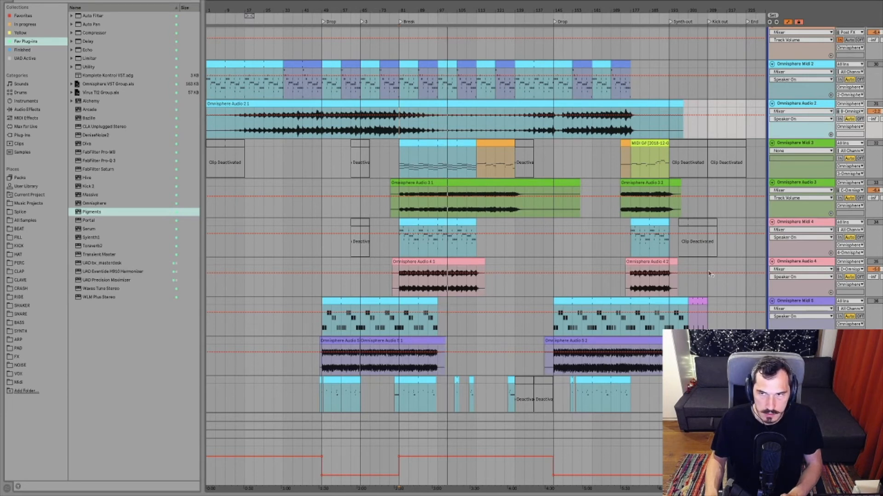
pyautogui.click(788, 264)
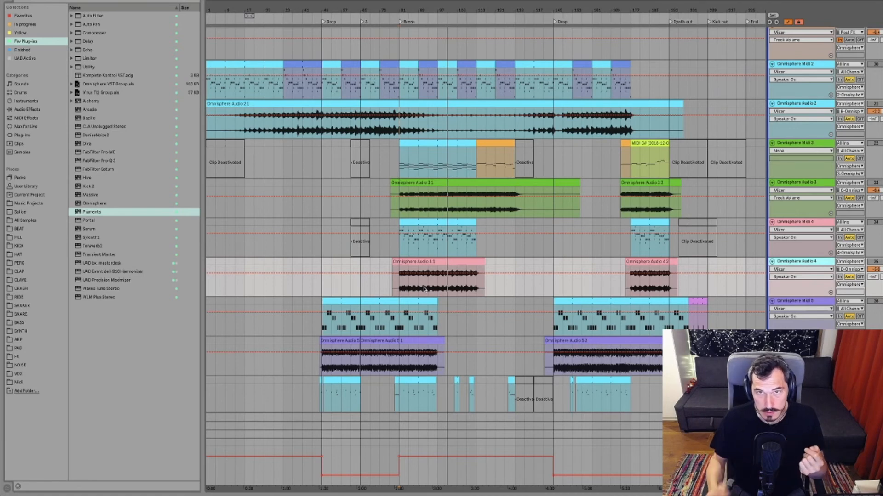
pyautogui.click(439, 95)
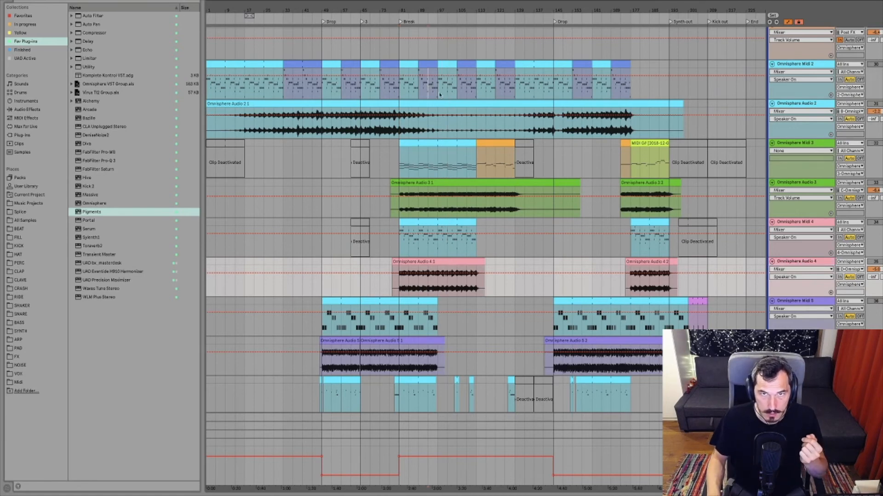
pyautogui.moveTo(398, 86); pyautogui.dragTo(543, 86)
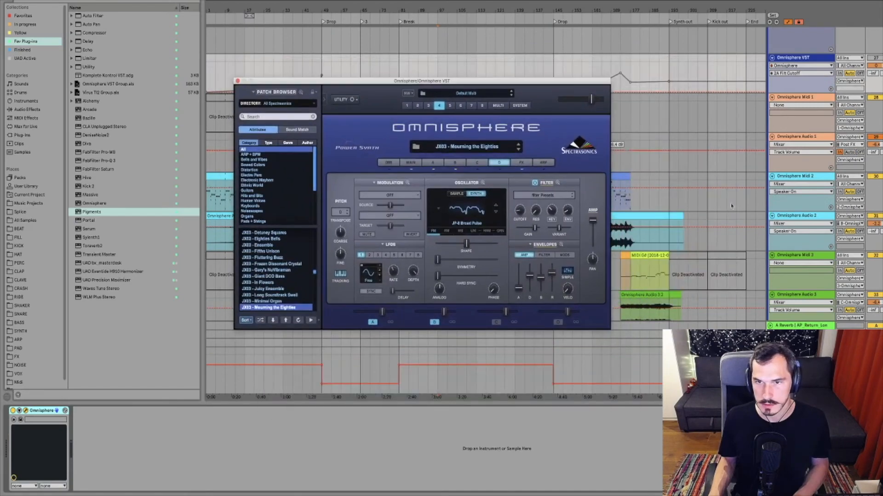
# Step: Reposition the Omnisphere window over the arrangement to view the Omnisphere MIDI and audio tracks beside the JX03 - Mourning the Eighties patch
pyautogui.scroll(-4, 865, 261)
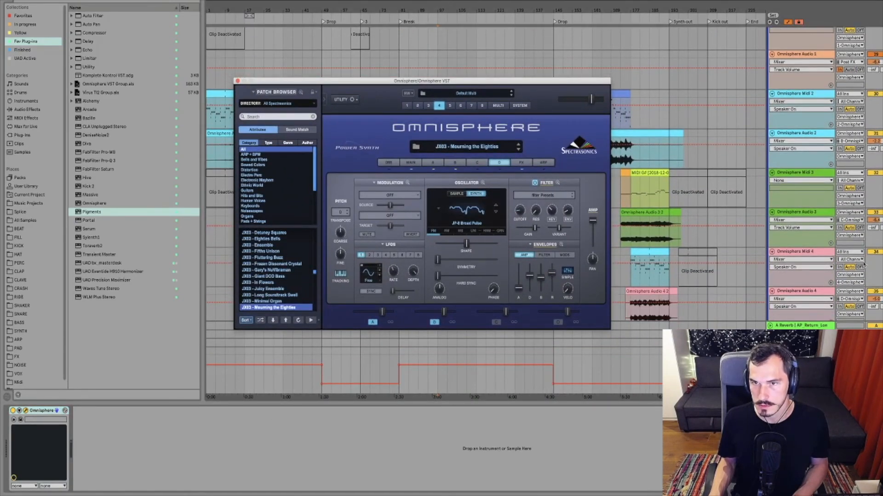
pyautogui.moveTo(454, 82); pyautogui.dragTo(471, 174)
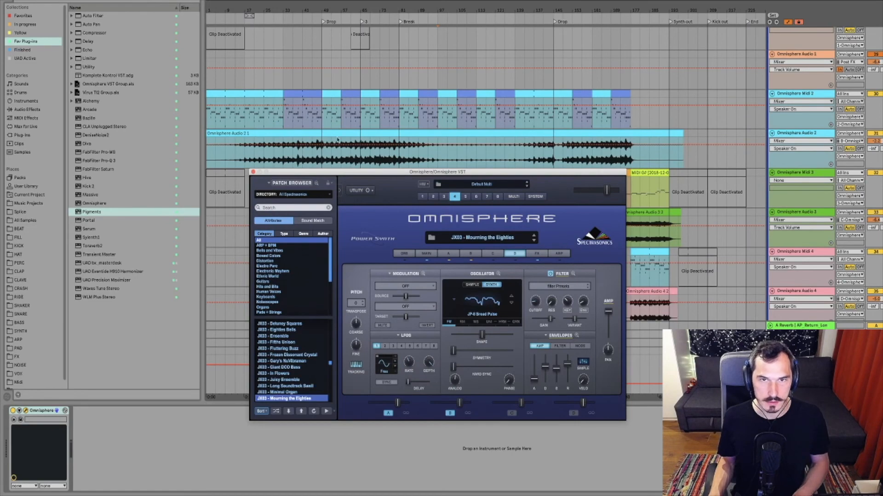
pyautogui.moveTo(462, 173); pyautogui.dragTo(671, 50)
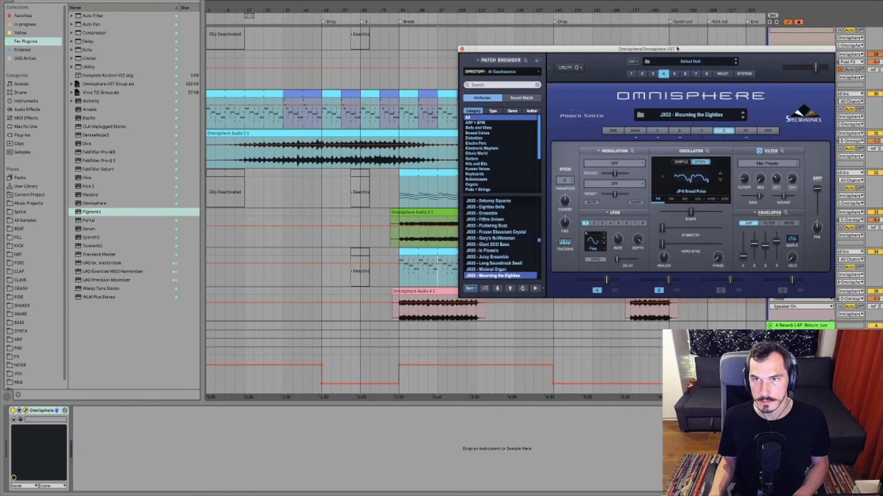
pyautogui.moveTo(677, 48); pyautogui.dragTo(517, 77)
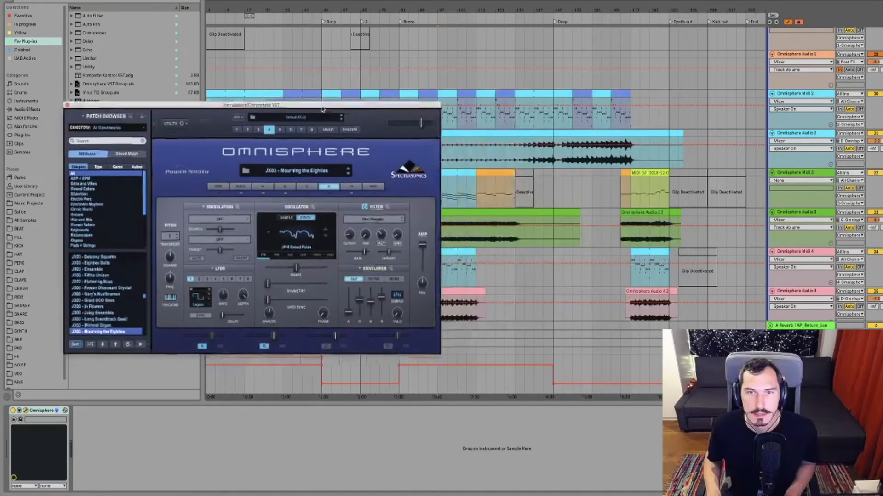
pyautogui.moveTo(257, 113); pyautogui.dragTo(346, 32)
pyautogui.scroll(-3, 598, 184)
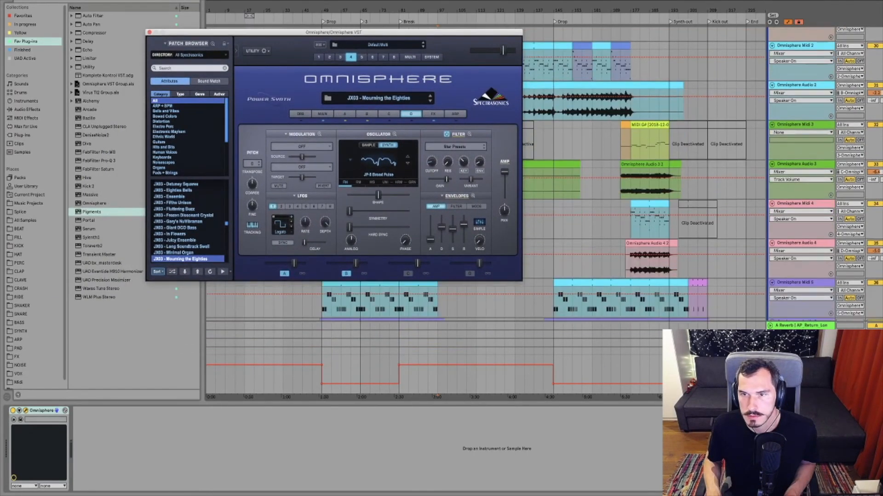
# Step: Set the Omnisphere Audio 4 track's monitoring to In and nudge up the filter cutoff of the JX03 - Mourning the Eighties patch
pyautogui.click(839, 261)
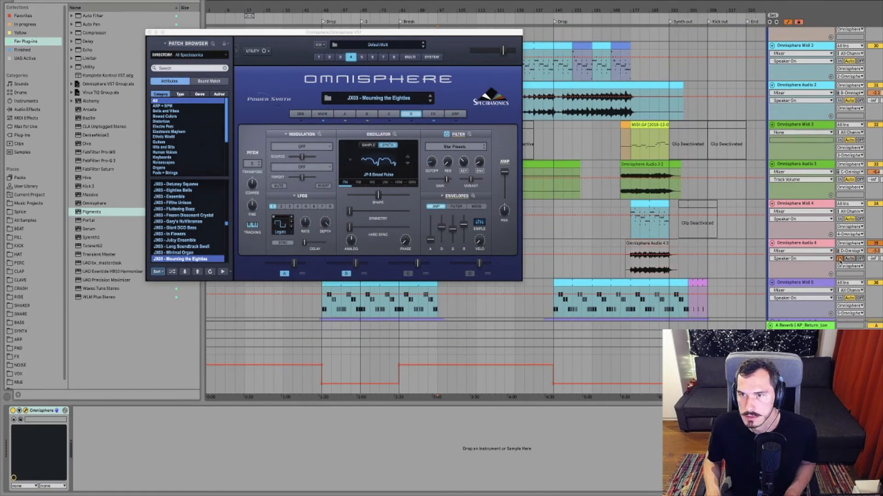
pyautogui.scroll(-1, 840, 261)
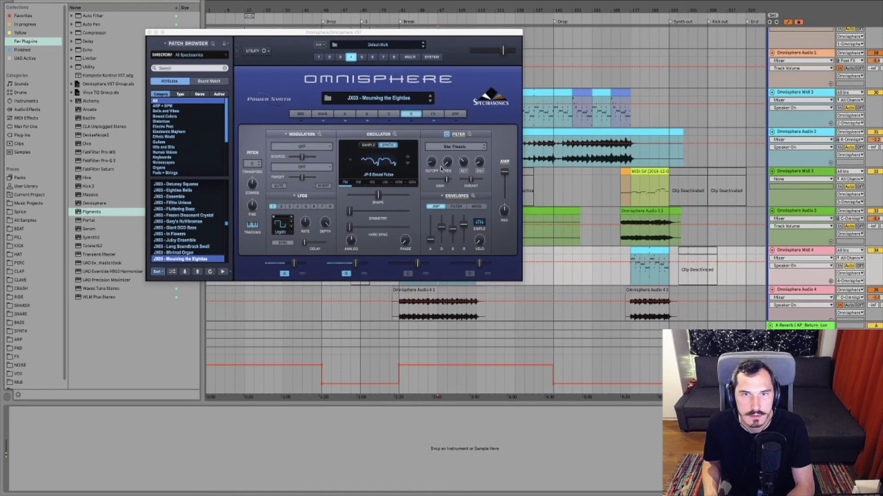
pyautogui.moveTo(433, 163)
pyautogui.mouseDown()
pyautogui.moveTo(435, 137)
pyautogui.moveTo(430, 158)
pyautogui.mouseUp()
# Step: Select the Omnisphere Midi 2 track and set the Omnisphere Audio 2 track's monitoring to In
pyautogui.scroll(2, 824, 229)
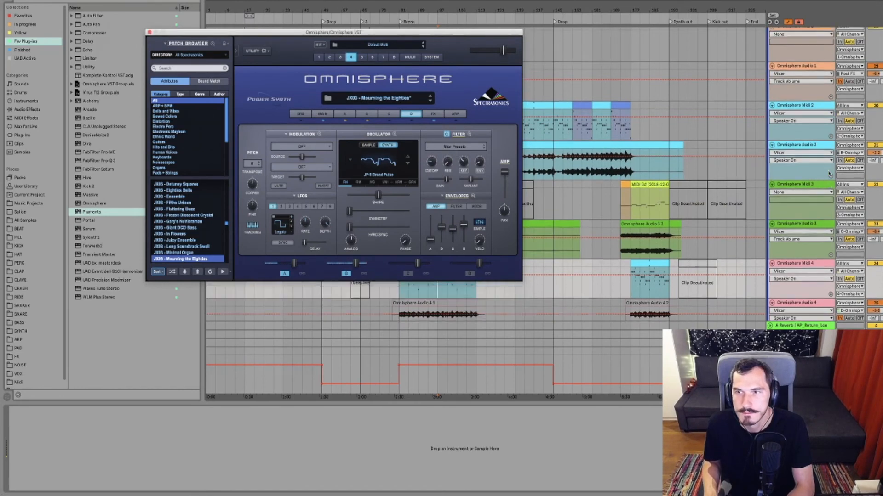
pyautogui.click(801, 141)
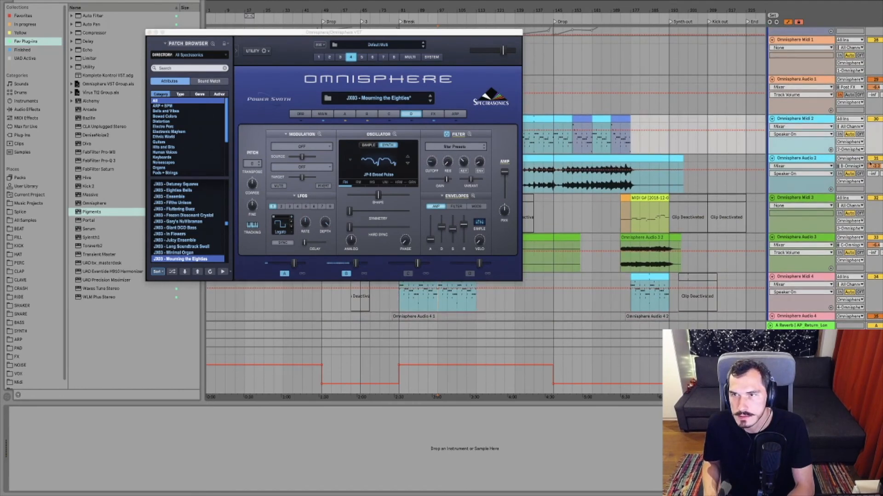
pyautogui.click(839, 174)
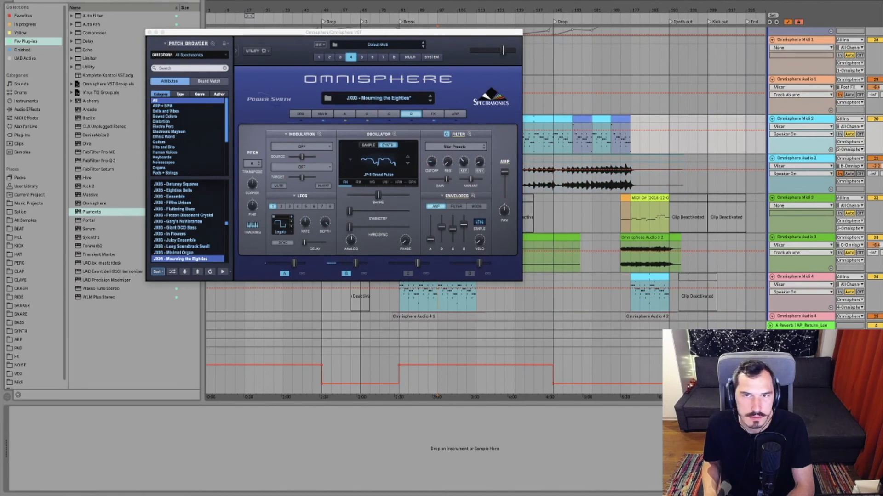
# Step: Move the Omnisphere window clear of the Omnisphere Midi 2 clips and view the effects on the Omnisphere Audio 2 track
pyautogui.scroll(-6, 865, 152)
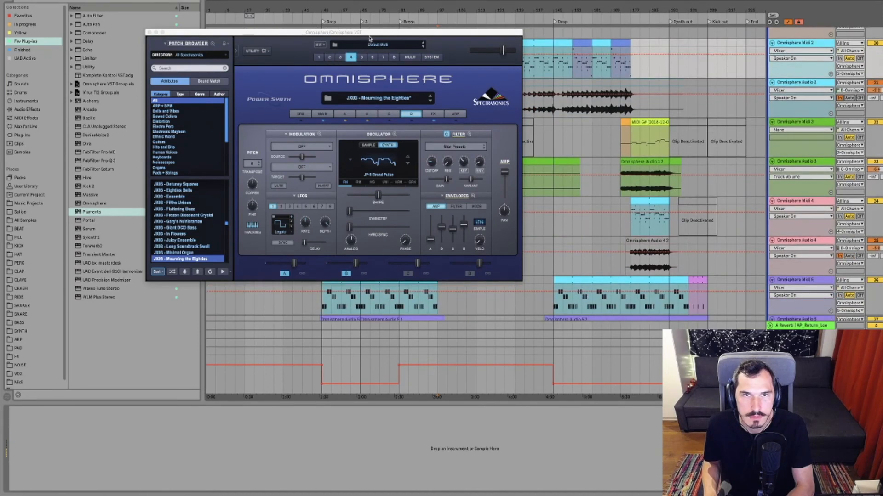
pyautogui.moveTo(371, 33); pyautogui.dragTo(406, 141)
pyautogui.click(366, 70)
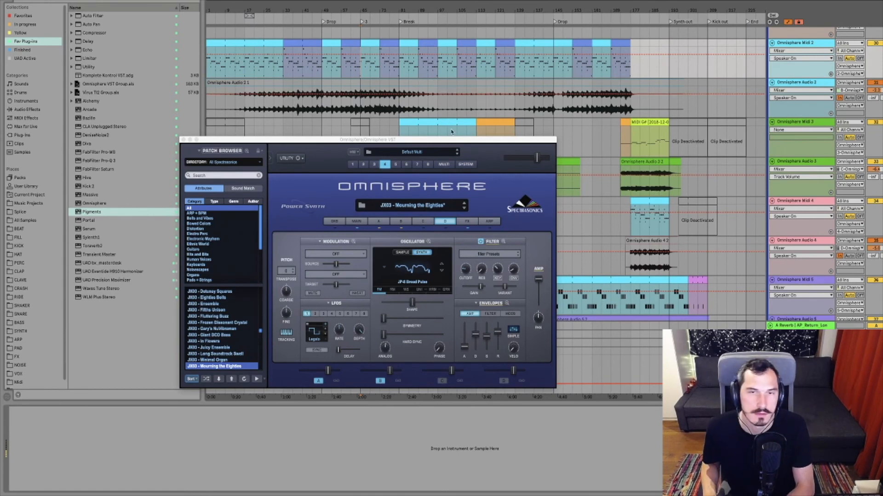
pyautogui.click(582, 98)
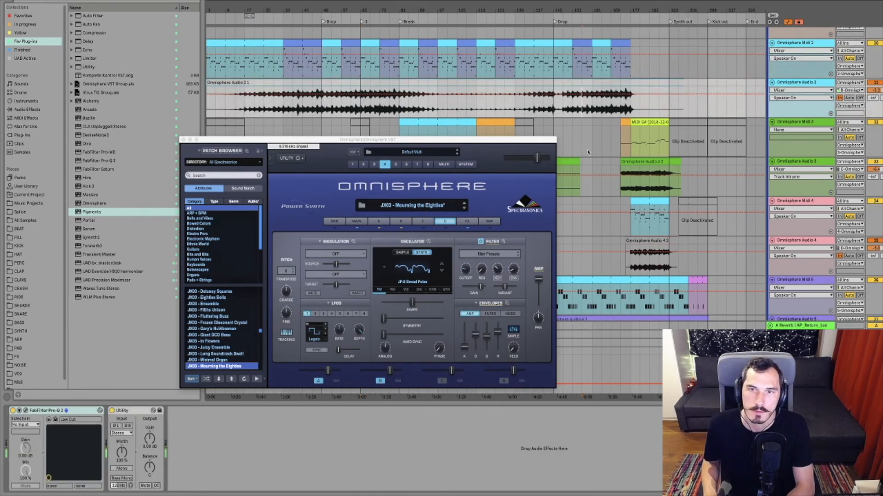
pyautogui.click(587, 152)
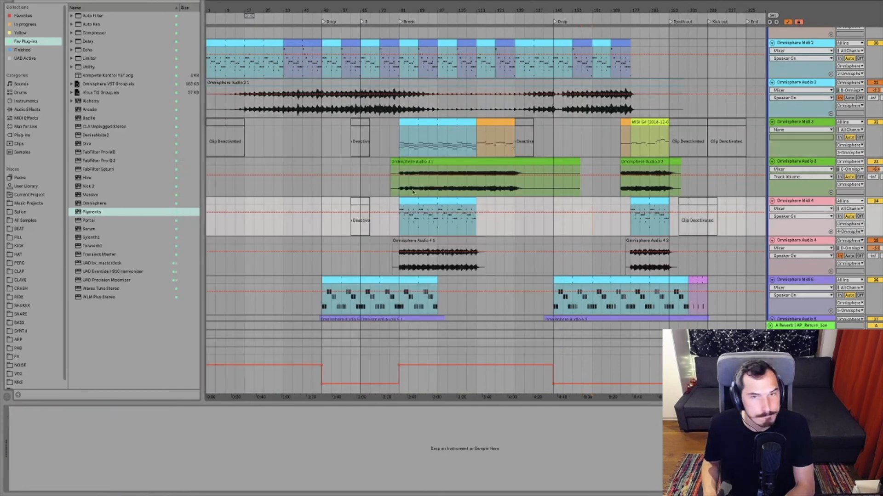
# Step: Open the first Omnisphere Midi 5 clip at the Drop marker and play its pattern to examine the notes
pyautogui.scroll(-1, 449, 324)
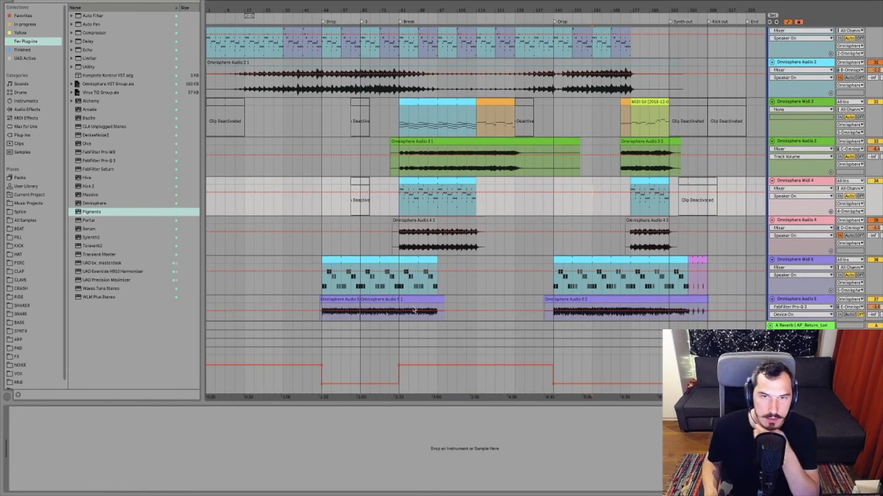
pyautogui.scroll(-2, 412, 308)
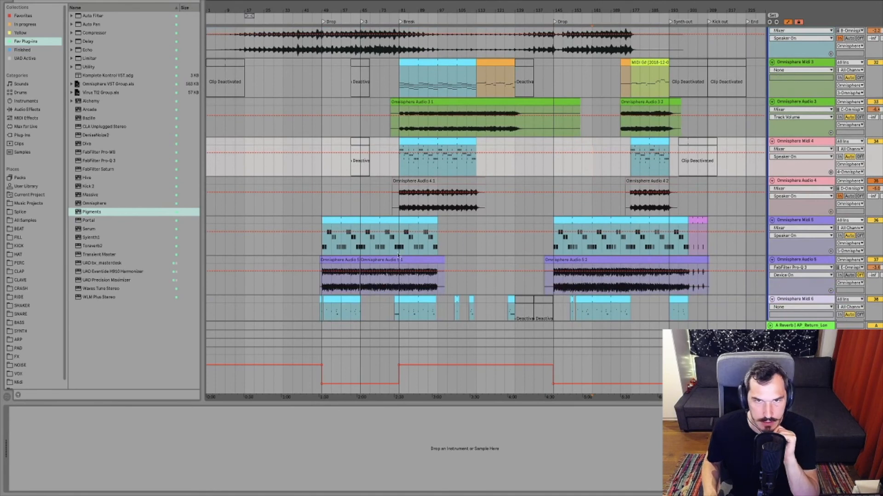
pyautogui.click(353, 225)
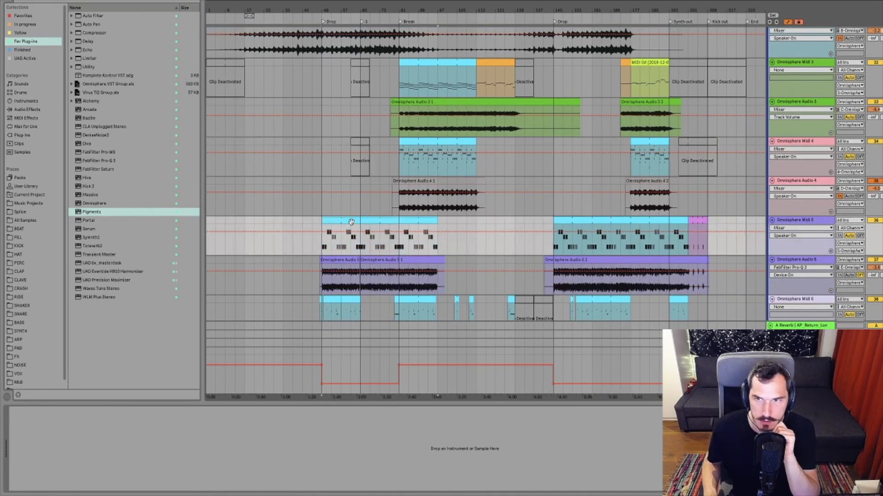
pyautogui.scroll(-1, 358, 225)
pyautogui.scroll(-2, 360, 226)
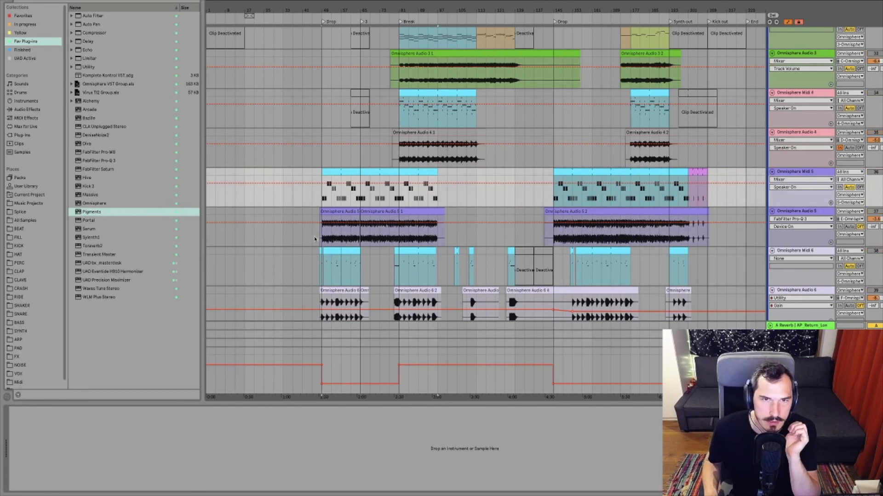
pyautogui.doubleClick(335, 172)
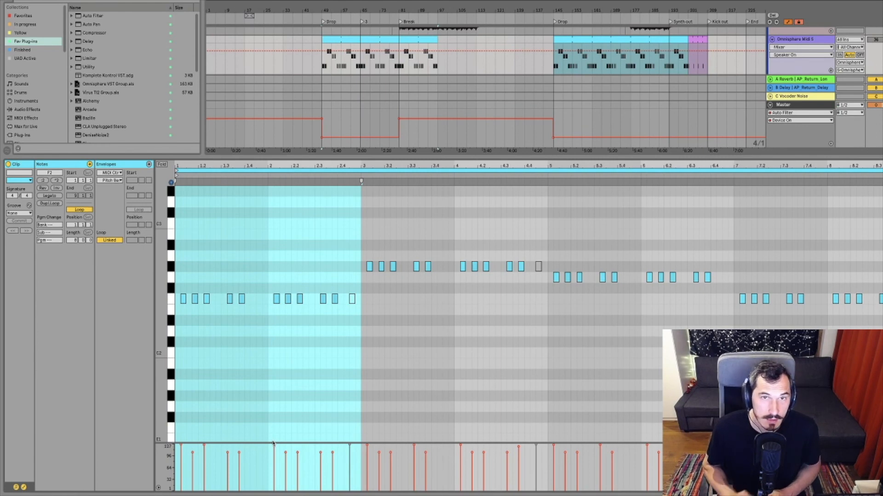
pyautogui.press('space')
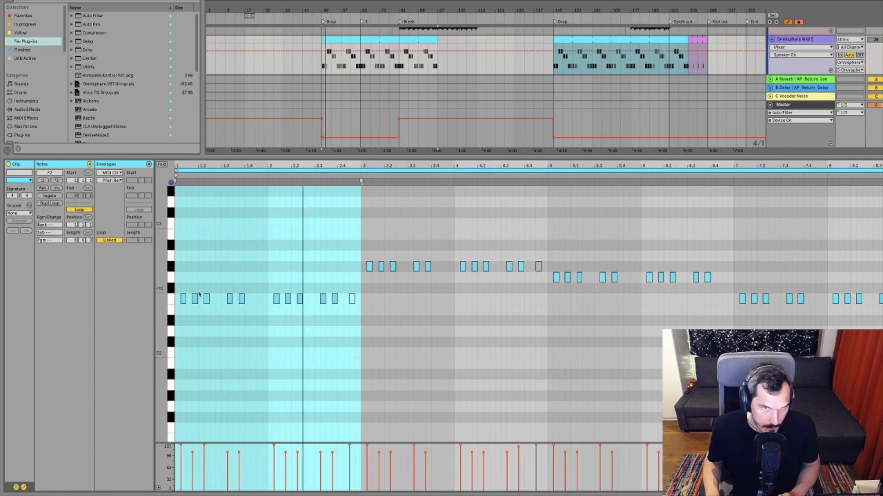
pyautogui.click(202, 316)
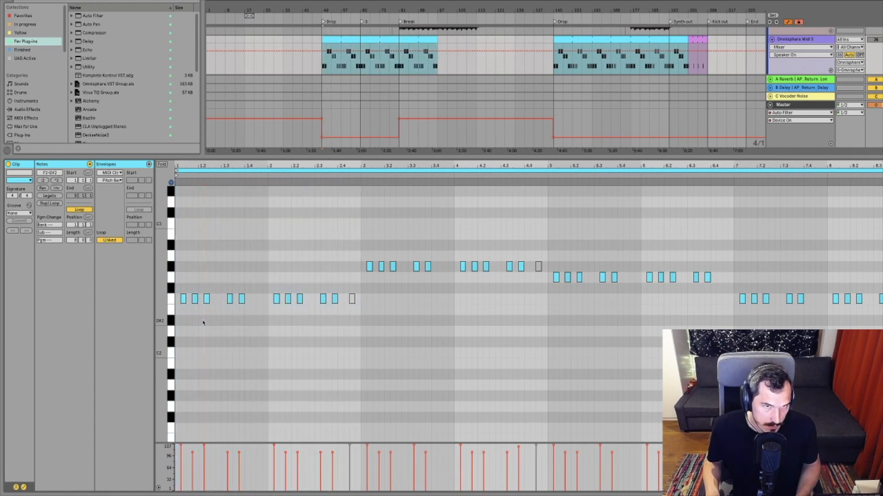
# Step: View the Omnisphere Audio 5 clip's waveform, then show the effect devices on its track
pyautogui.click(364, 321)
pyautogui.click(359, 324)
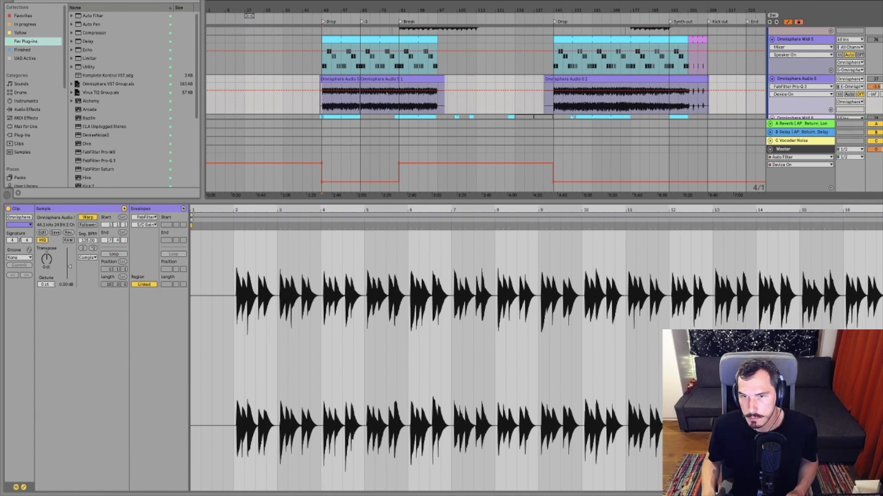
pyautogui.hotkey('shift', 'Tab')
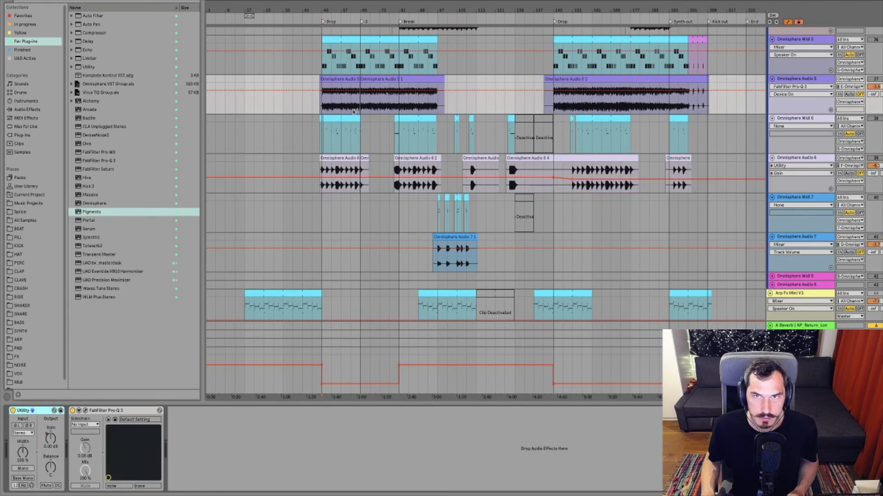